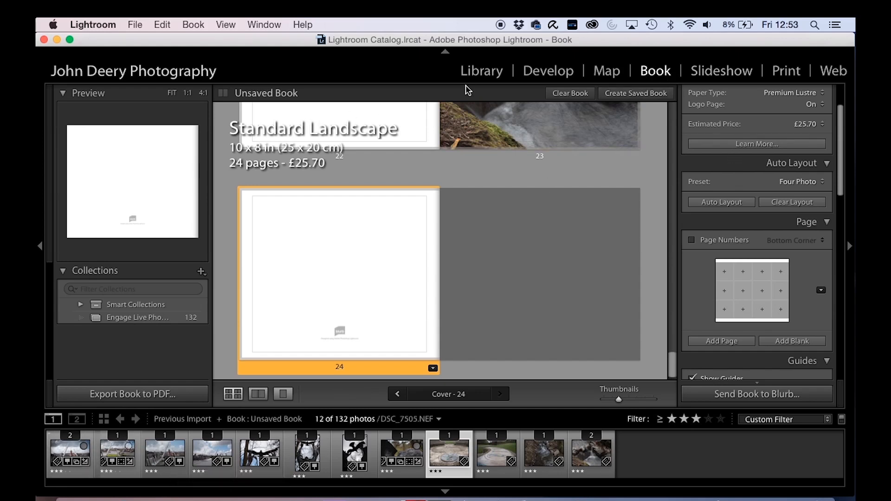
Select all the star-filtered photos in the Library and return to the Book module with them.
left_click(484, 74)
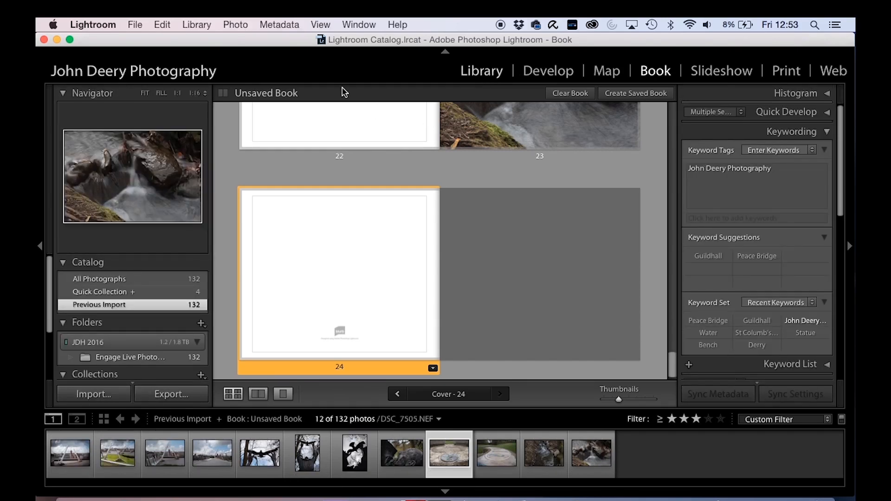
left_click(485, 74)
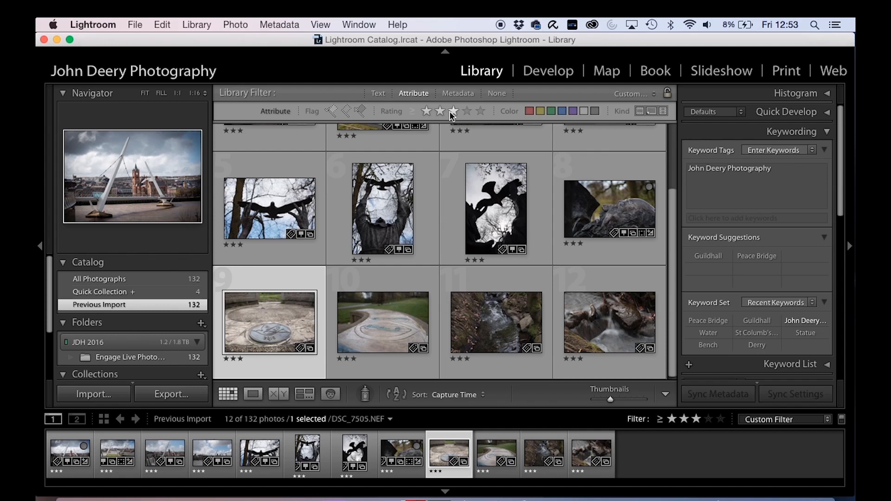
left_click(612, 321)
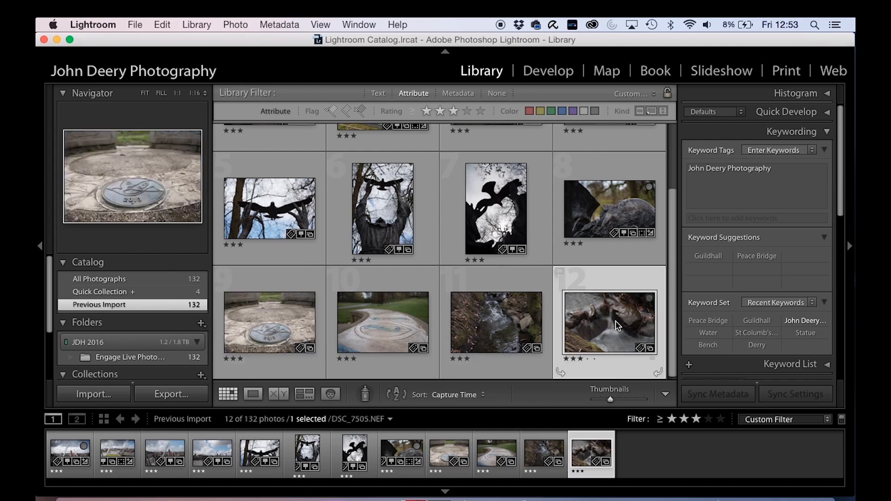
scroll(367, 232, "up", 3)
key("super+a")
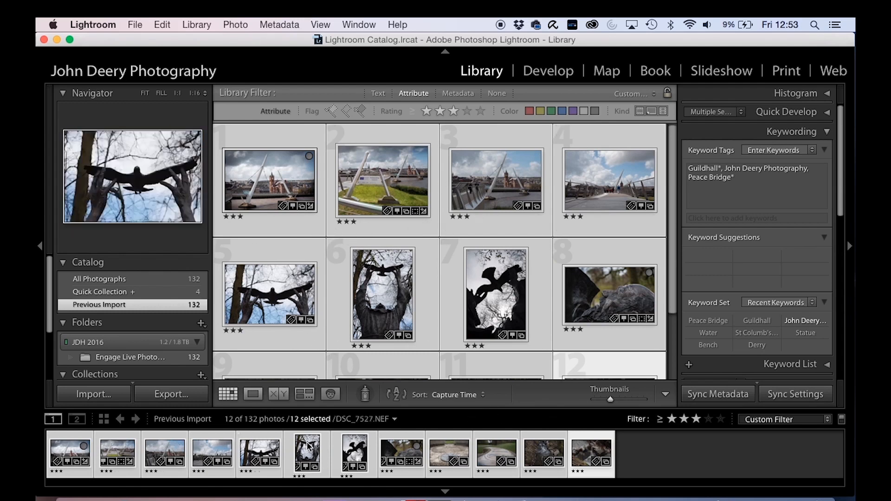
left_click(655, 71)
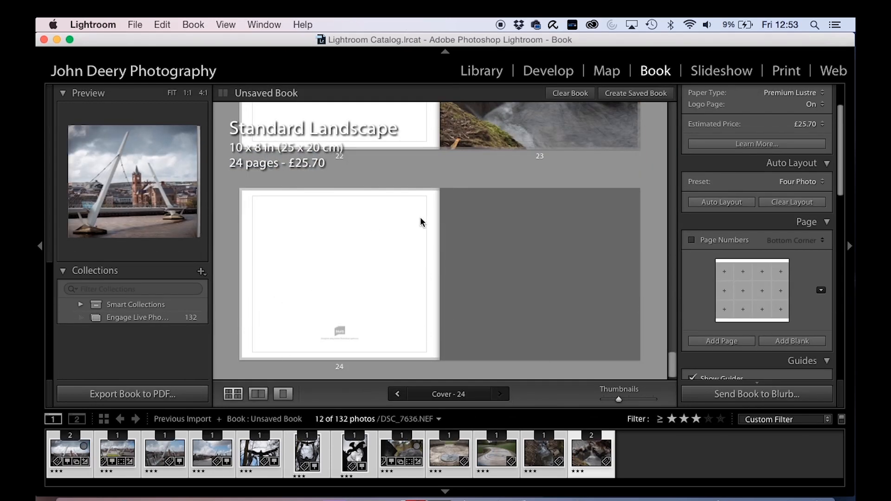
Review the book's page spreads from the covers through to the last pages.
scroll(415, 248, "up", 20)
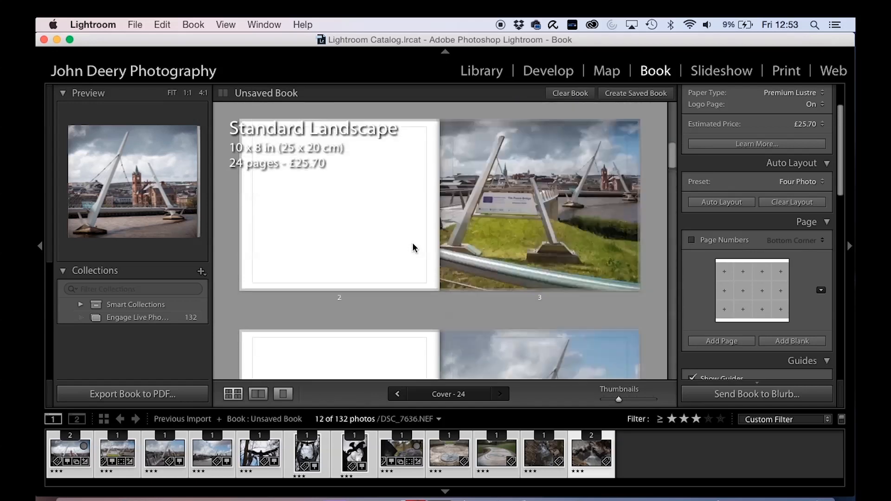
scroll(569, 183, "down", 6)
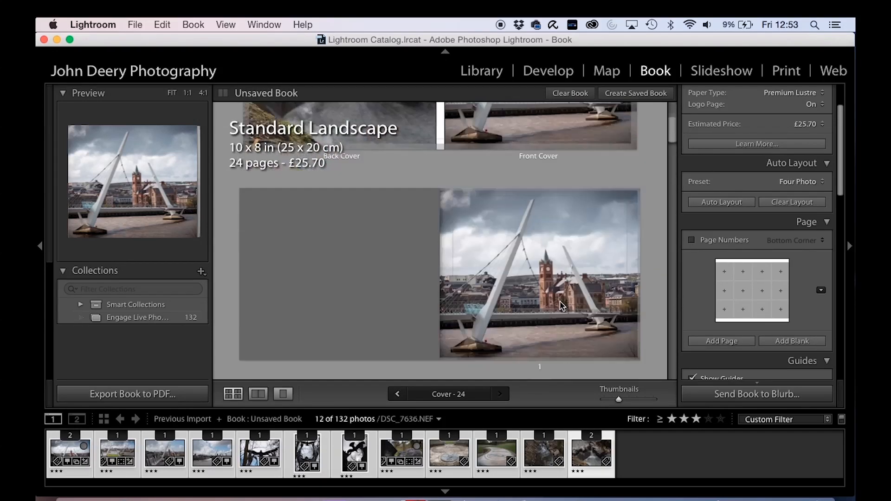
scroll(561, 305, "down", 10)
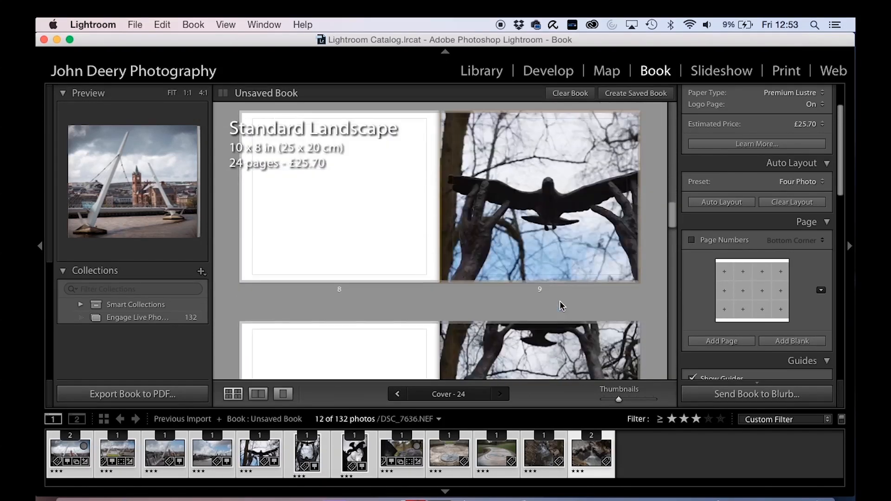
scroll(561, 306, "down", 8)
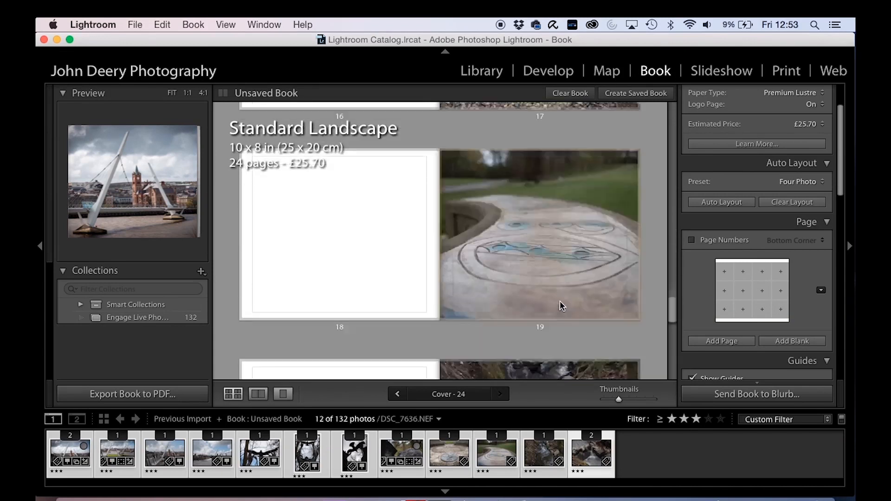
scroll(560, 300, "up", 20)
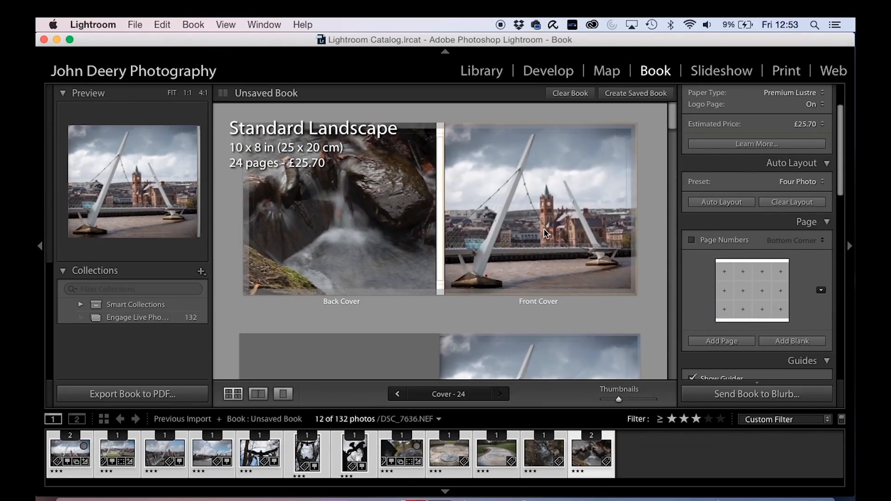
Examine the available book output types, sizes, cover styles and paper types in the book settings.
scroll(704, 93, "up", 5)
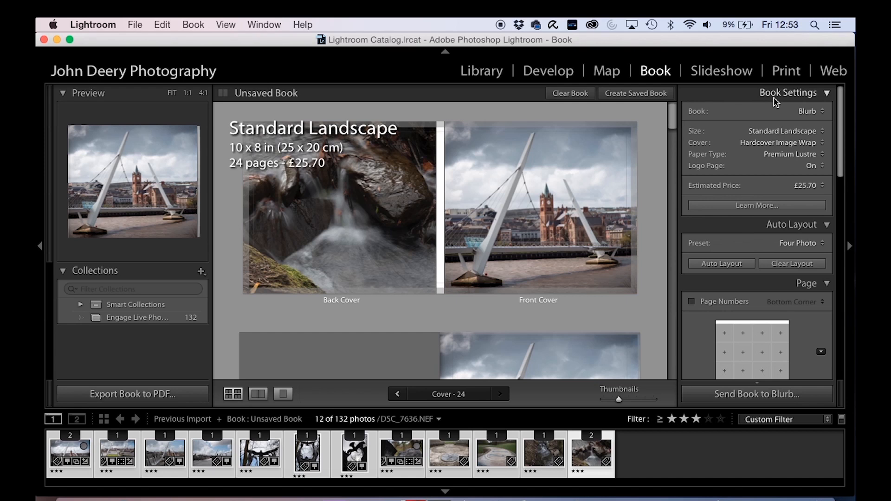
left_click(822, 112)
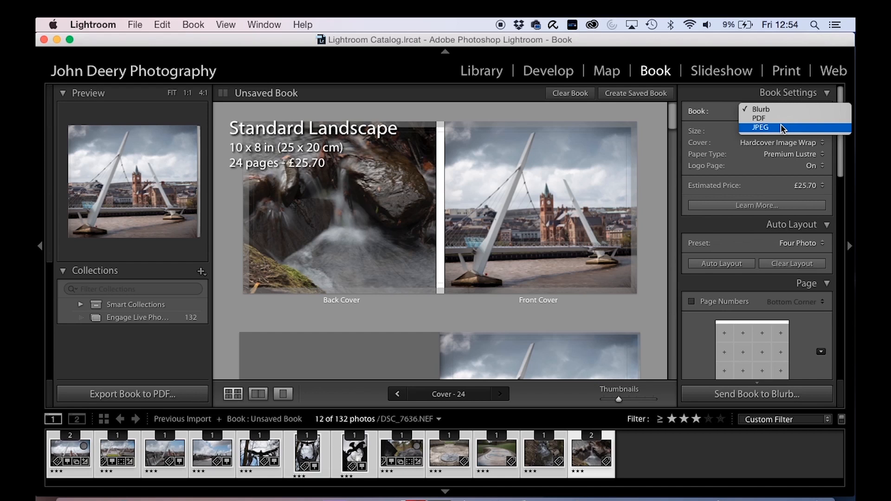
left_click(706, 135)
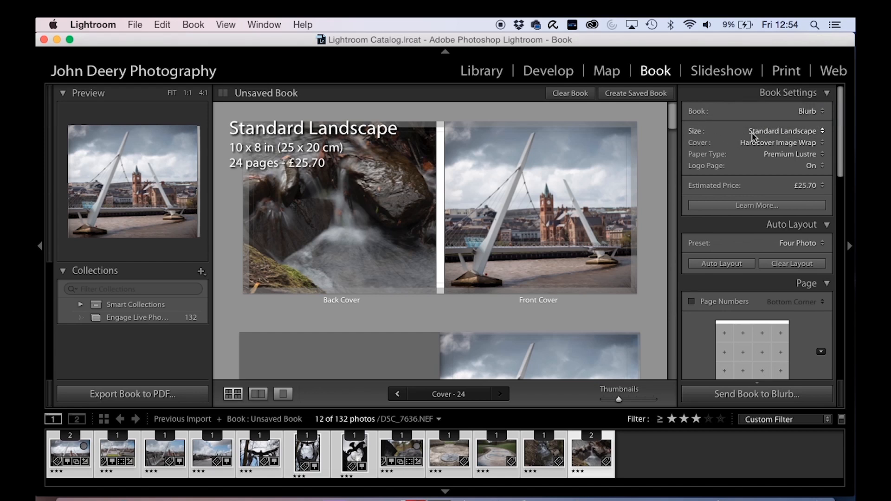
left_click(822, 130)
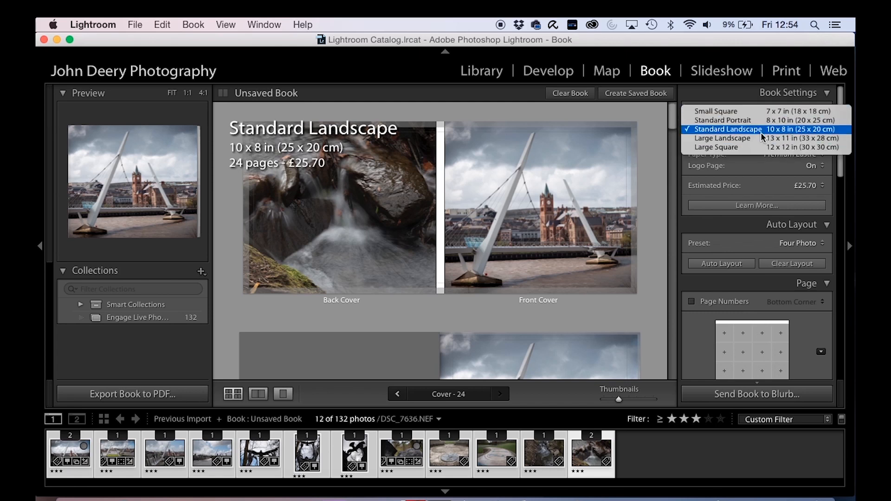
left_click(746, 166)
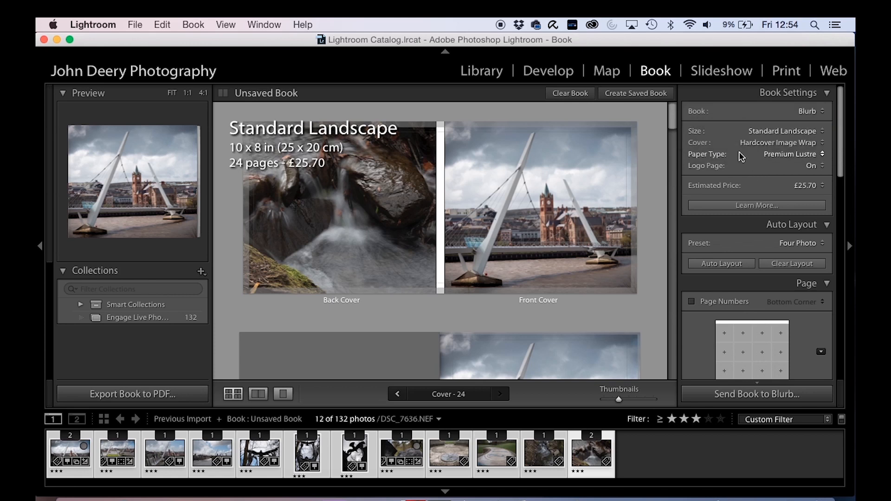
left_click(810, 147)
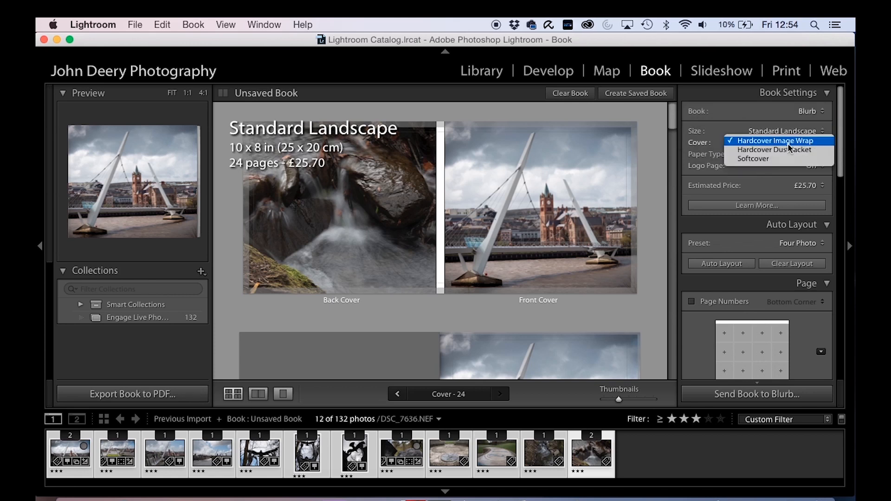
left_click(701, 152)
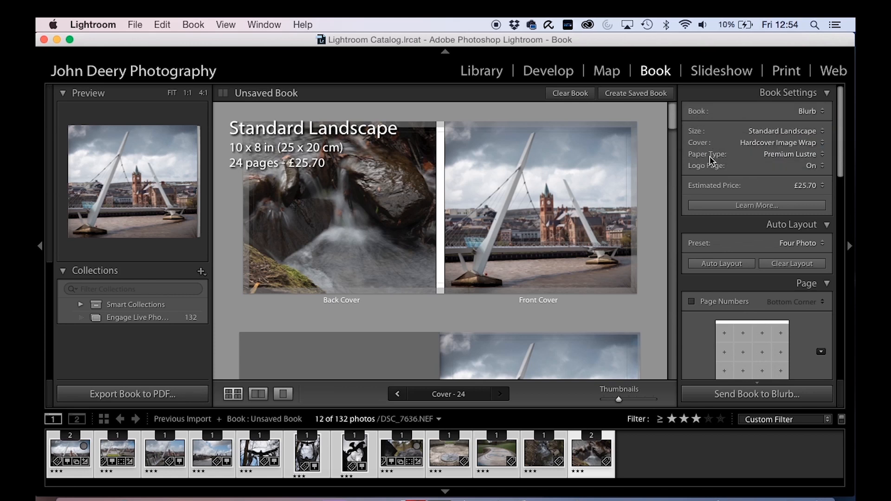
left_click(796, 156)
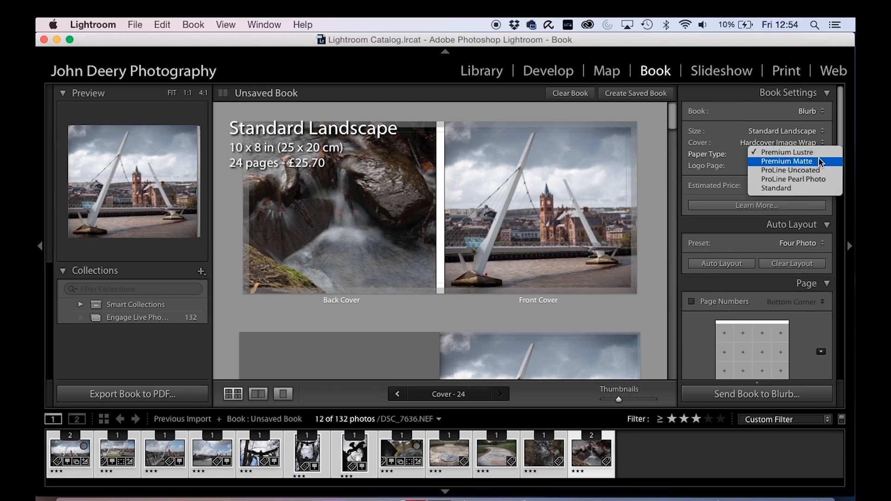
left_click(707, 155)
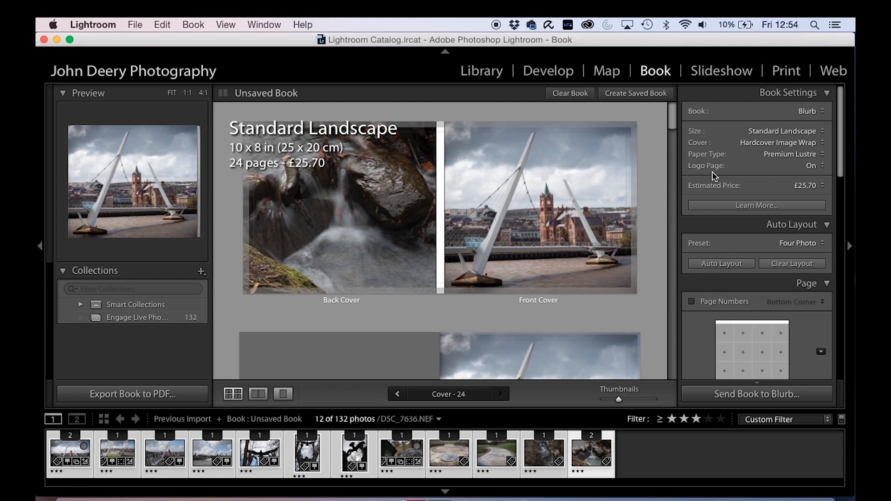
Try the book with the logo page set to None to compare the estimated price, and set it back to On.
left_click(820, 168)
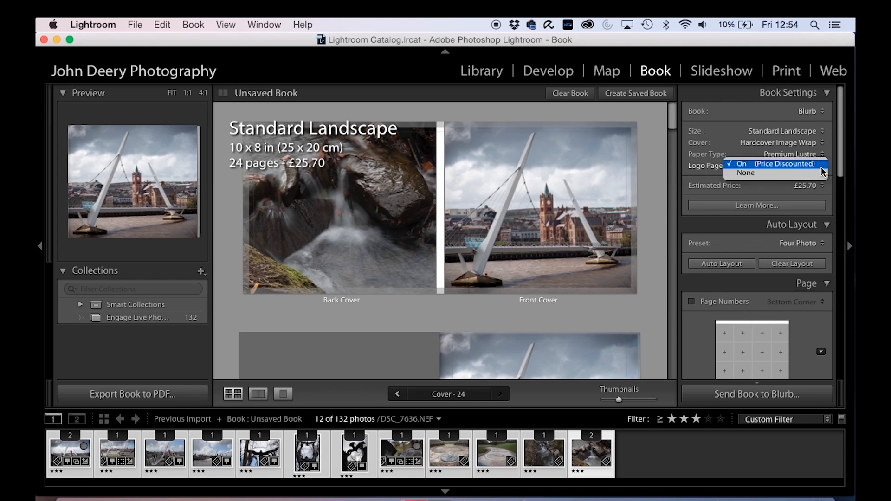
left_click(794, 173)
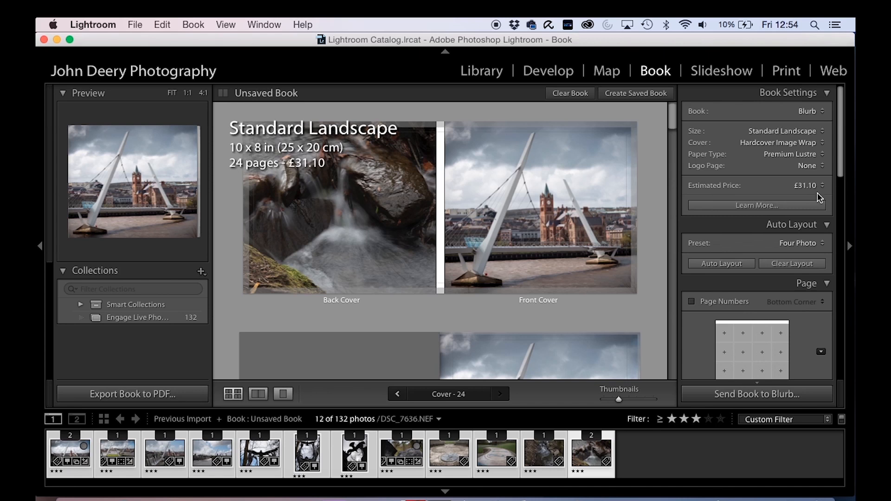
left_click(820, 168)
left_click(787, 157)
Replace the back cover photo with the silhouetted bird sculpture photo DSC_7538.NEF.
scroll(748, 195, "down", 3)
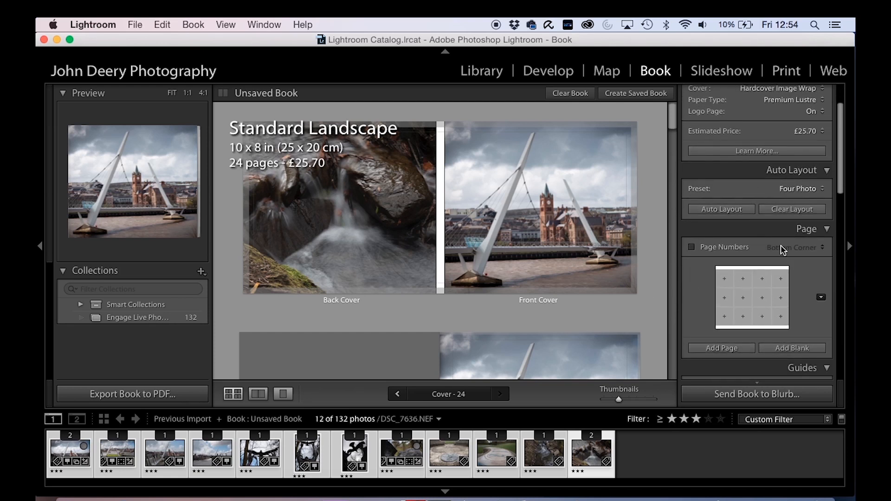
scroll(418, 350, "down", 3)
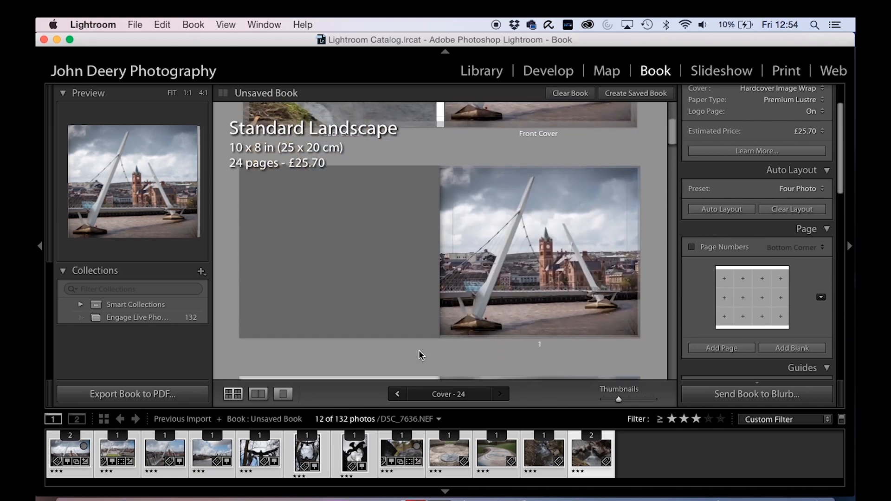
scroll(383, 229, "up", 3)
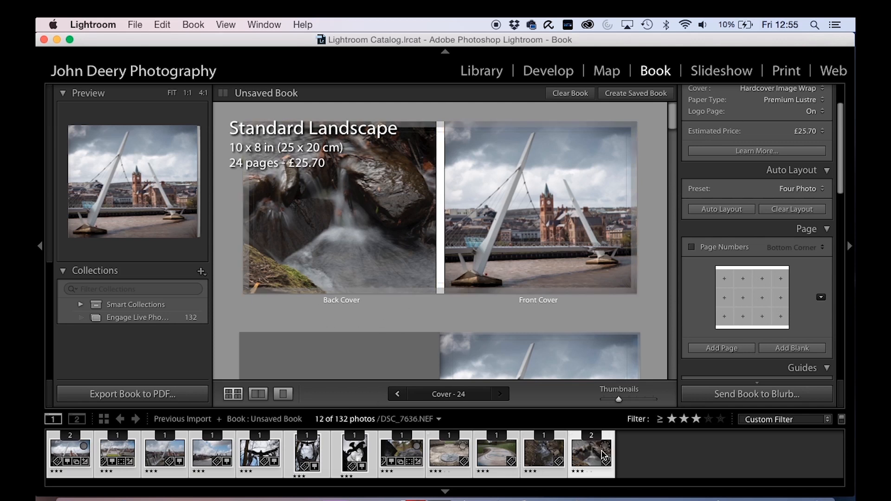
left_click(341, 215)
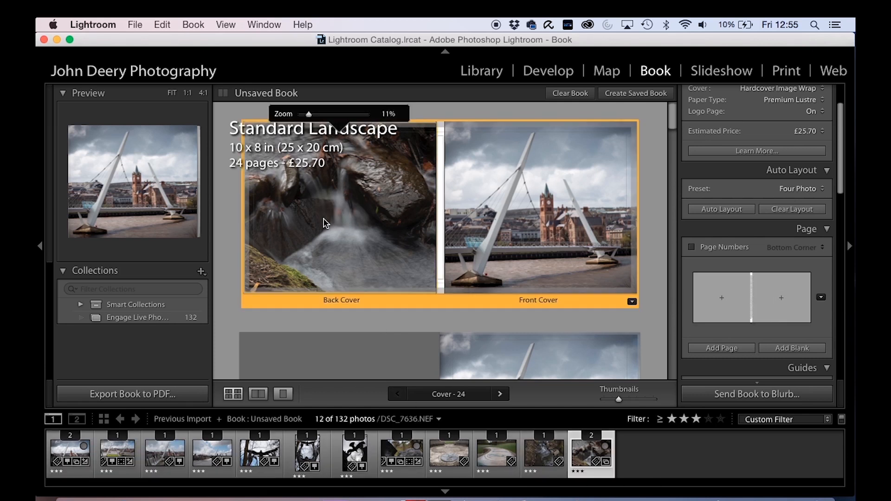
mouse_move(336, 223)
left_mouse_down()
mouse_move(551, 216)
mouse_move(494, 205)
mouse_move(338, 199)
mouse_move(342, 206)
left_mouse_up()
left_click(354, 213)
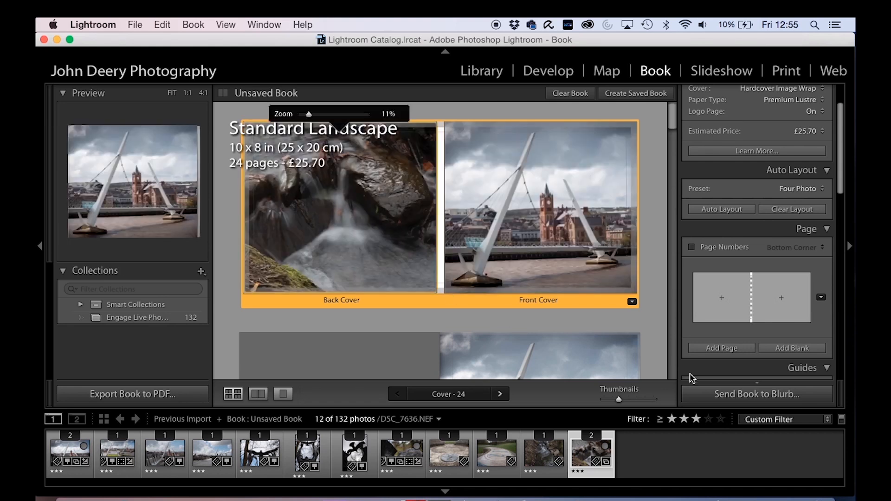
left_click_drag(354, 450, 384, 253)
Run Auto Layout on the book and set the layout preset to Left Blank, Right One Photo.
scroll(364, 155, "up", 2)
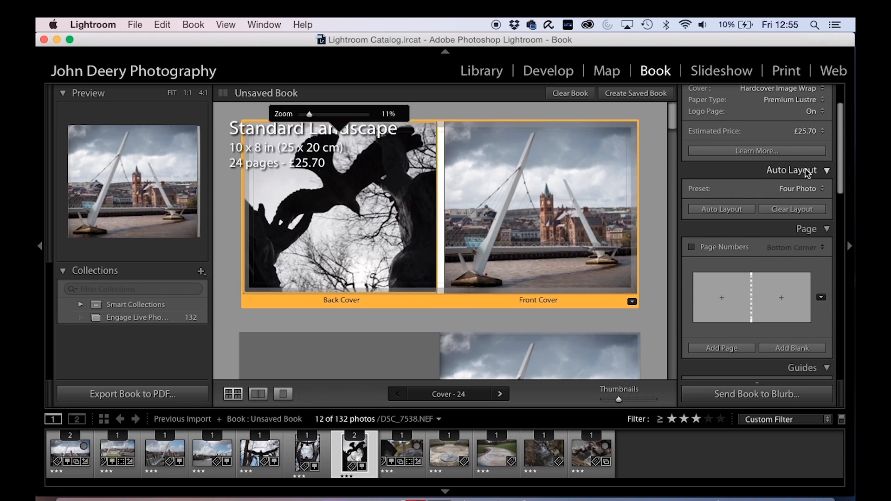
left_click(737, 211)
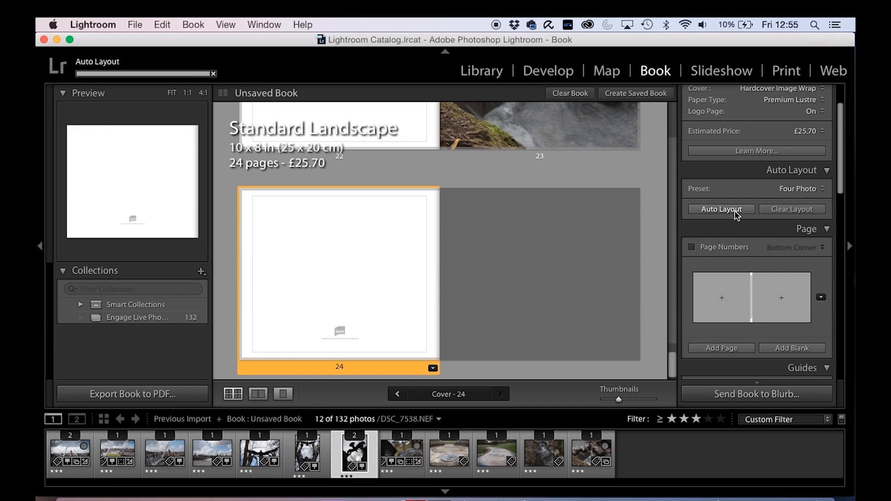
left_click(821, 191)
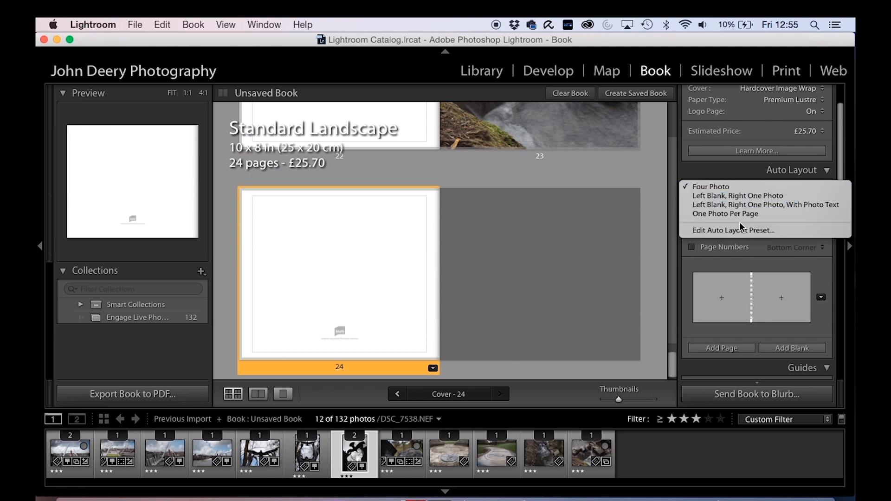
left_click(736, 196)
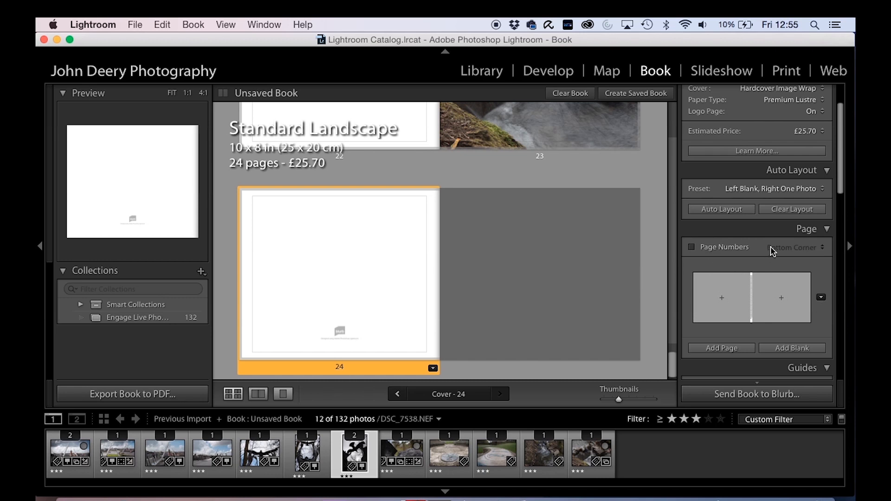
Apply the 3 Photos layout with three equal side-by-side portrait cells and white margins to blank page 2.
scroll(772, 253, "down", 3)
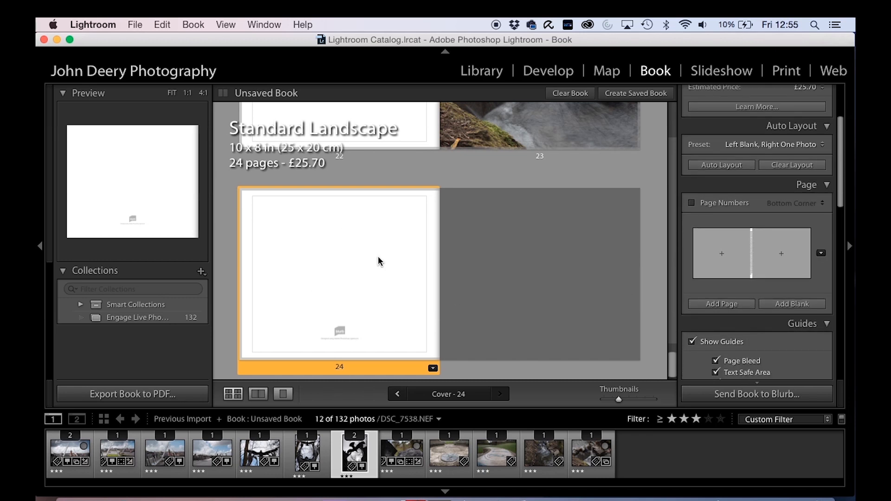
scroll(258, 171, "up", 15)
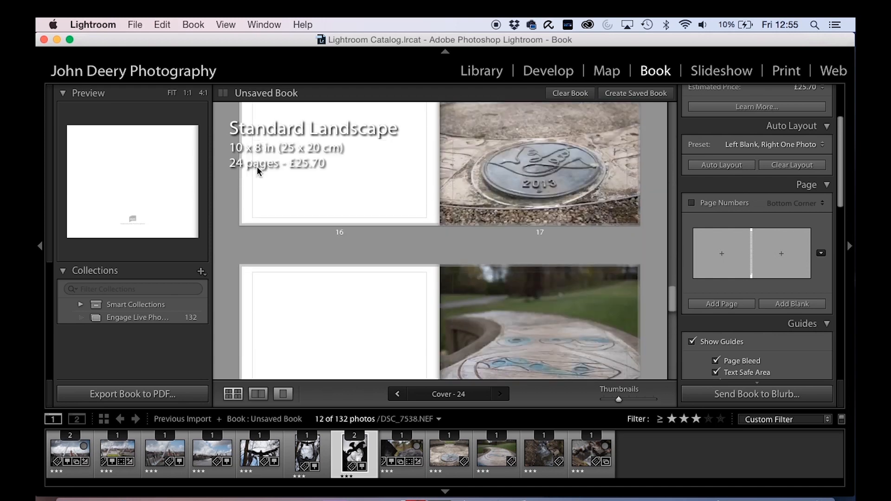
scroll(381, 261, "down", 5)
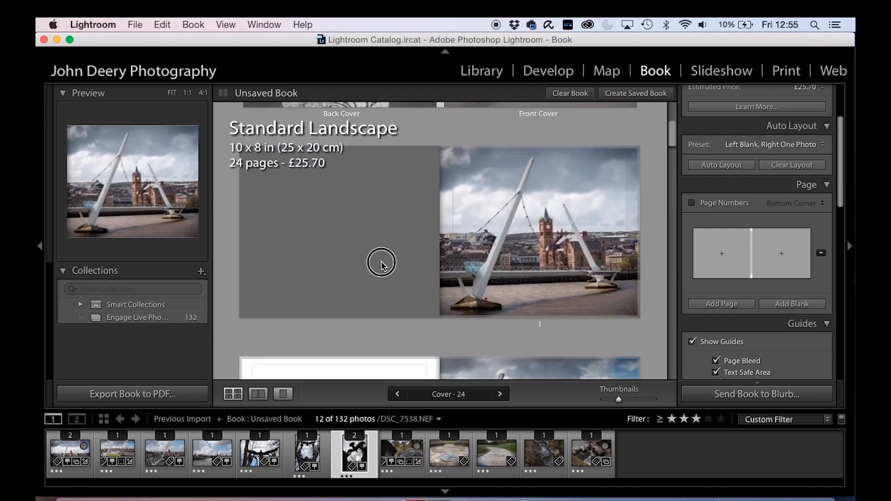
left_click(381, 266)
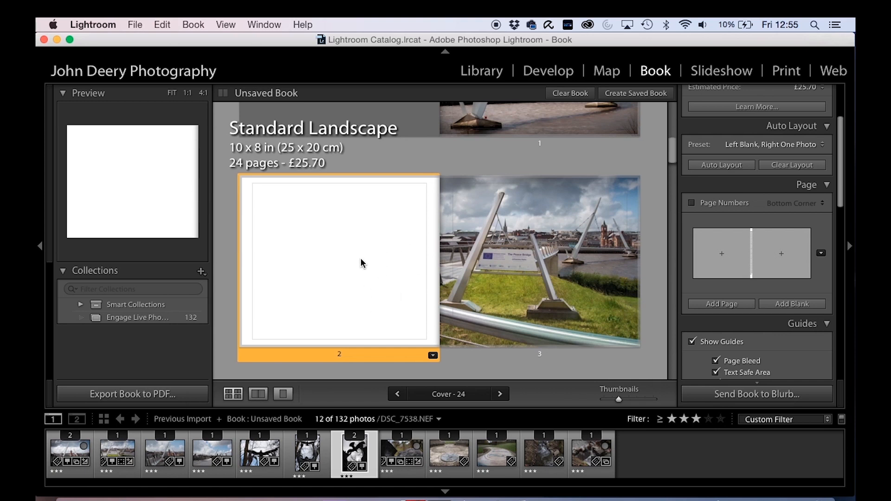
left_click(821, 253)
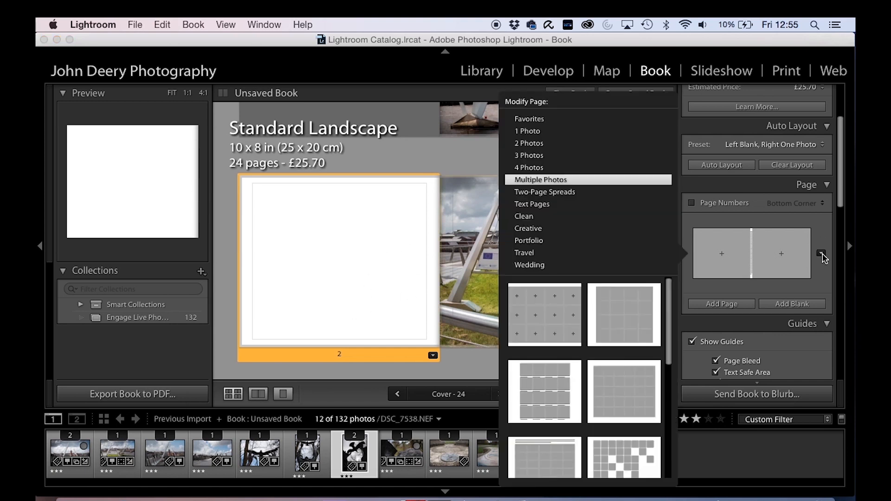
left_click(539, 156)
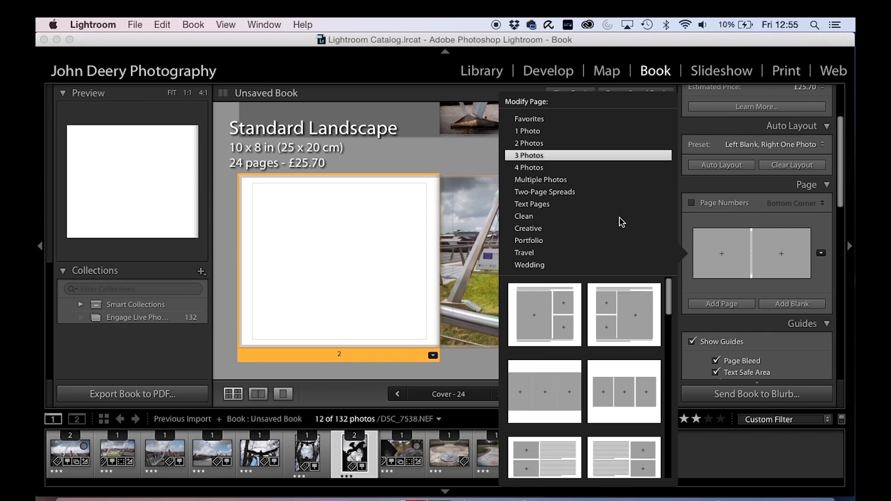
left_click(630, 398)
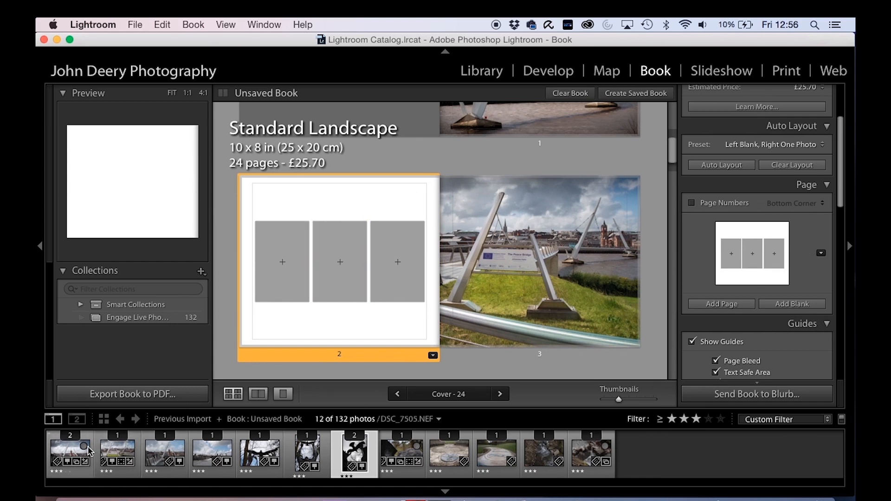
Fill page 2's three cells in order with the bridge walkway photo DSC_7521.NEF, statue photo DSC_7534.NEF and waterfall photo DSC_7636.NEF.
left_click_drag(212, 452, 288, 249)
left_click_drag(307, 452, 344, 253)
left_click_drag(594, 452, 419, 246)
Zoom the waterfall photo on page 2 to 17% and reposition it within its cell to show the falling water.
left_click(390, 256)
left_click_drag(368, 191, 368, 190)
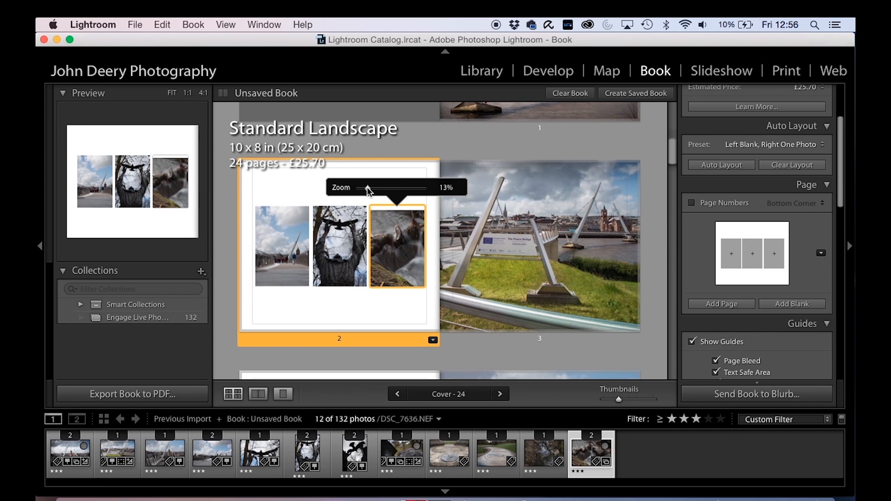
left_click_drag(367, 188, 371, 188)
left_click_drag(407, 259, 384, 265)
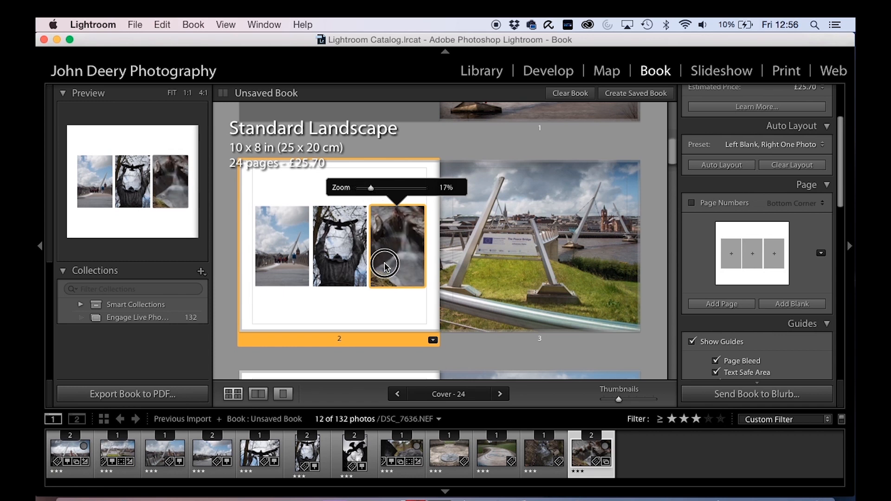
Swap the statue photo and the bridge walkway photo in page 2's first two cells.
left_click(343, 255)
left_click_drag(340, 248, 284, 246)
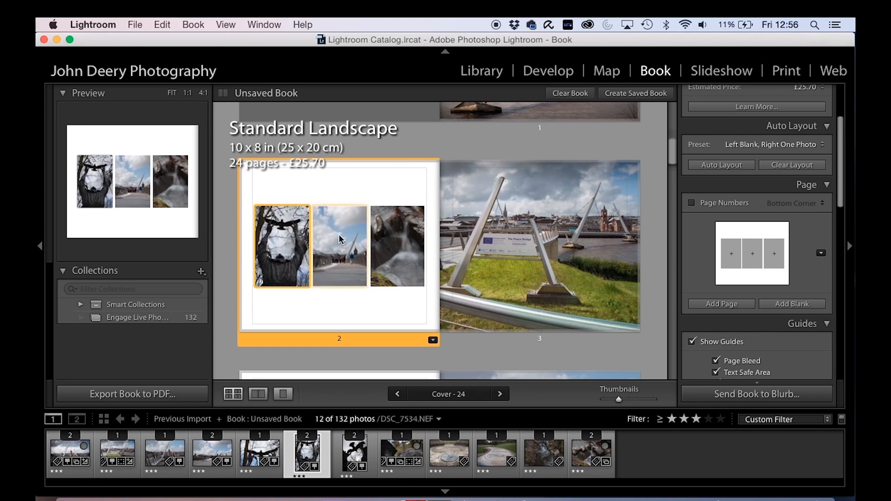
left_click(342, 254)
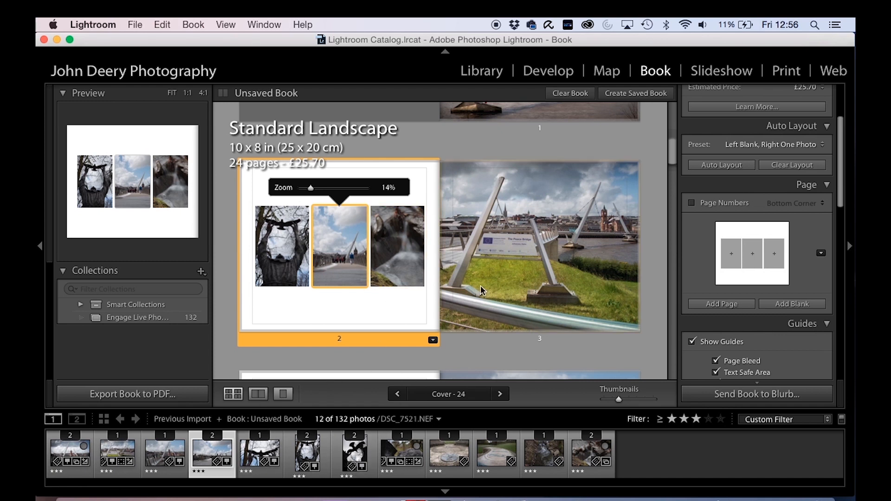
Apply the 4 Photos layout with an even two-by-two grid and narrow white margins to blank page 4.
left_click(551, 253)
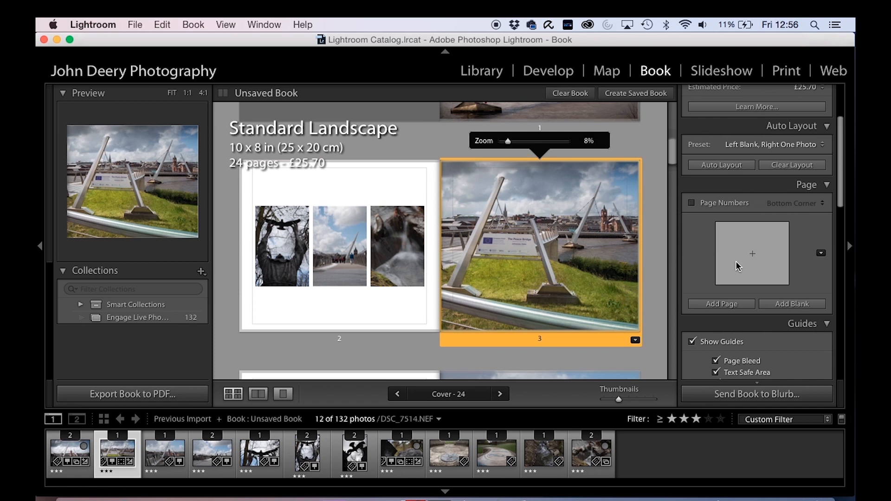
scroll(551, 247, "down", 5)
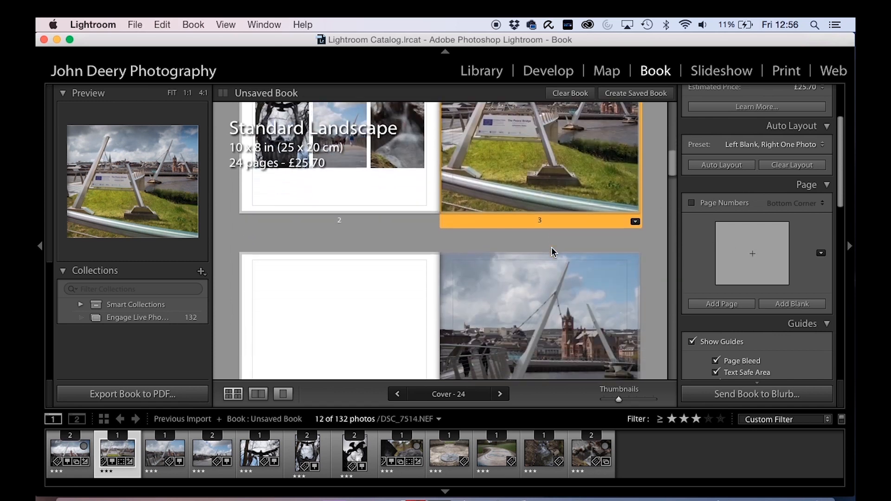
left_click(342, 251)
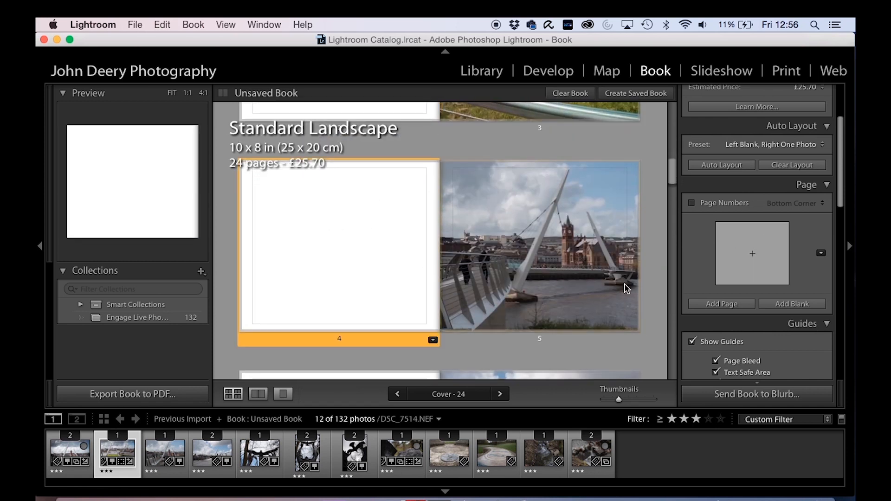
left_click(821, 253)
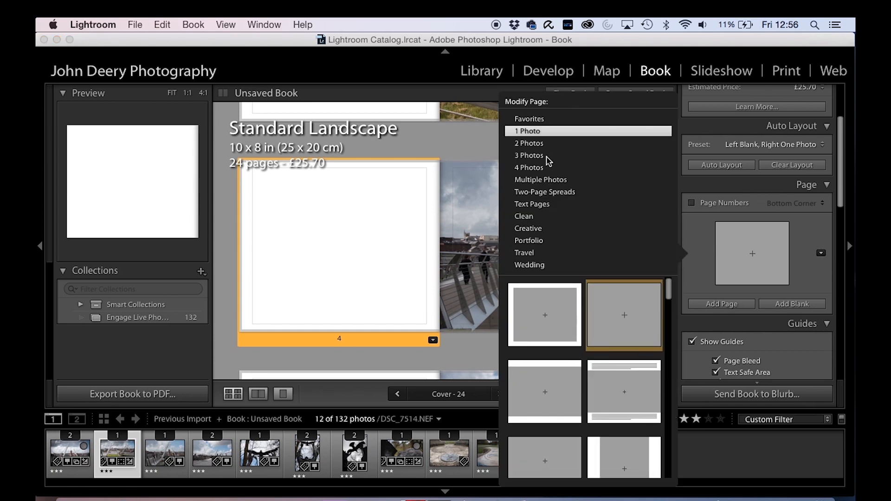
left_click(524, 168)
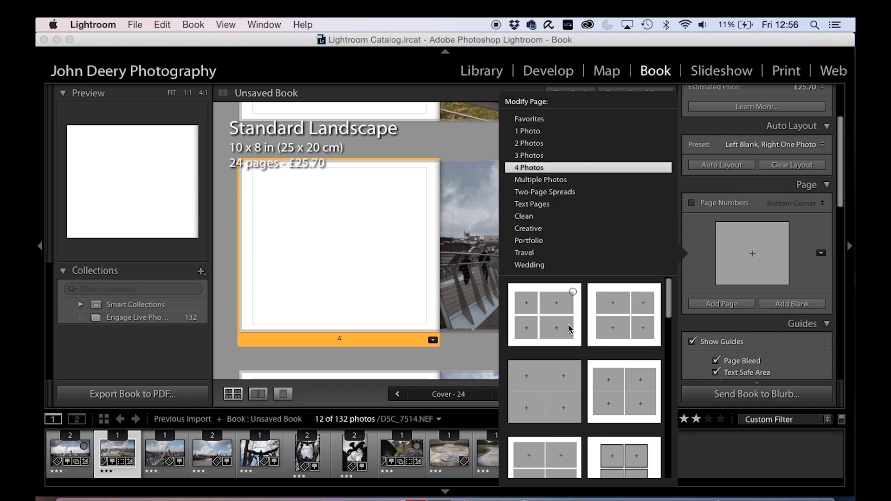
scroll(614, 346, "down", 1)
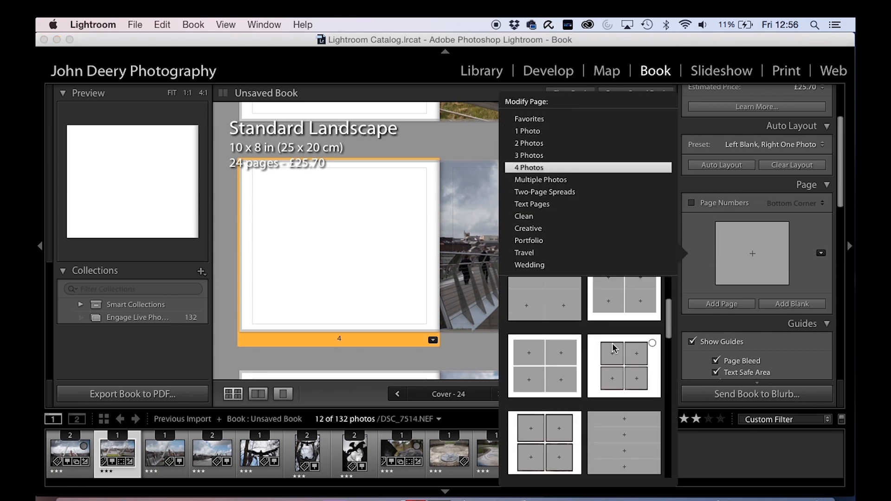
left_click(546, 364)
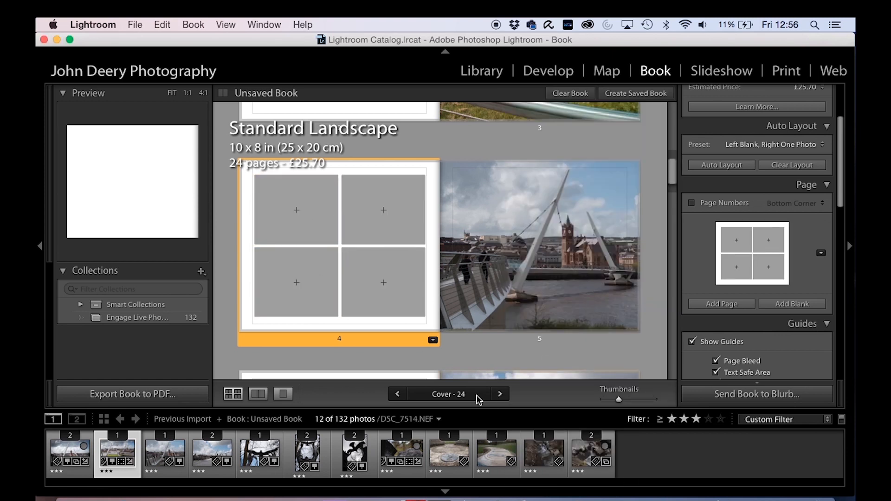
Fill page 4's grid with sculpture photo DSC_7547.NEF, plaque photo DSC_7553.NEF, the adjacent carved stone photo and bird photo DSC_7527.NEF.
left_click_drag(411, 463, 292, 209)
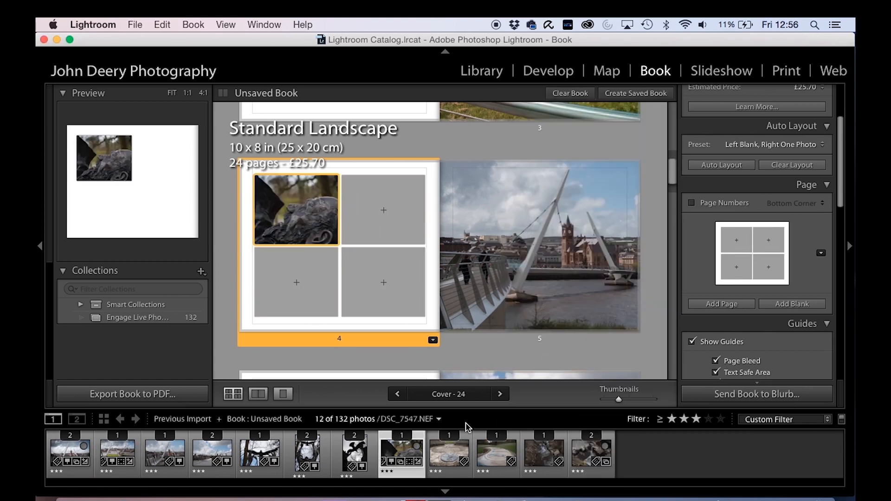
left_click_drag(455, 457, 379, 200)
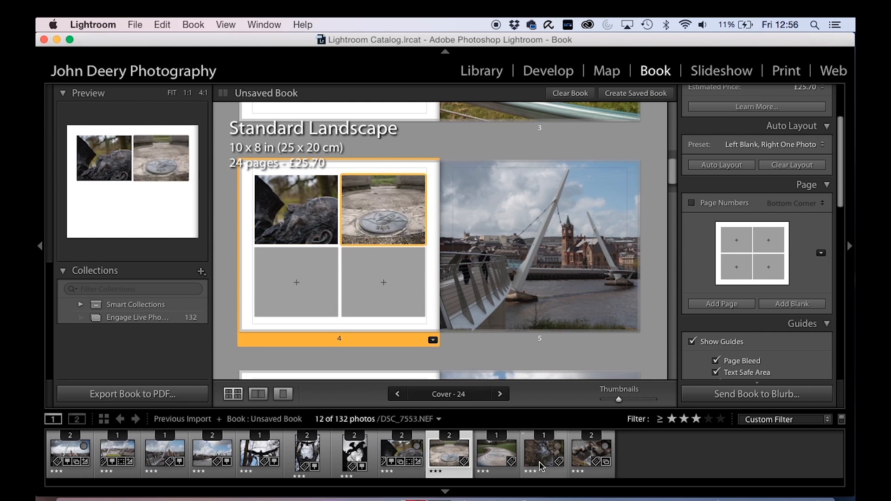
left_click_drag(501, 458, 295, 283)
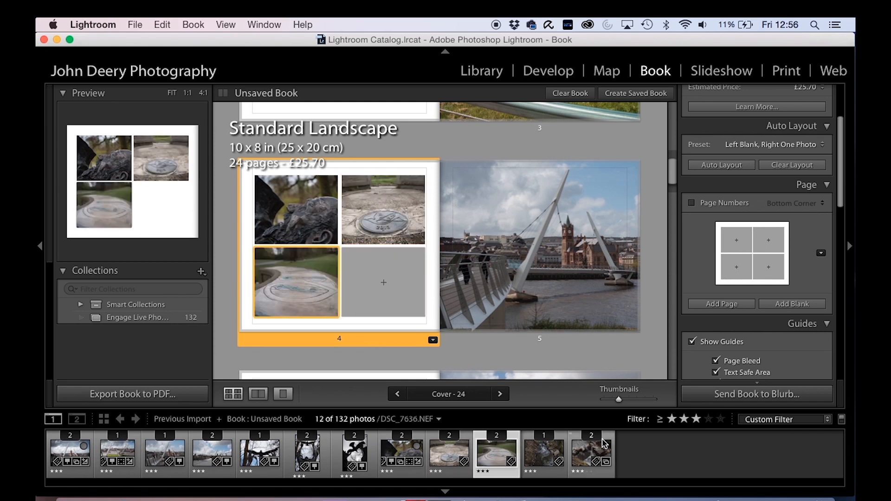
left_click_drag(557, 446, 383, 279)
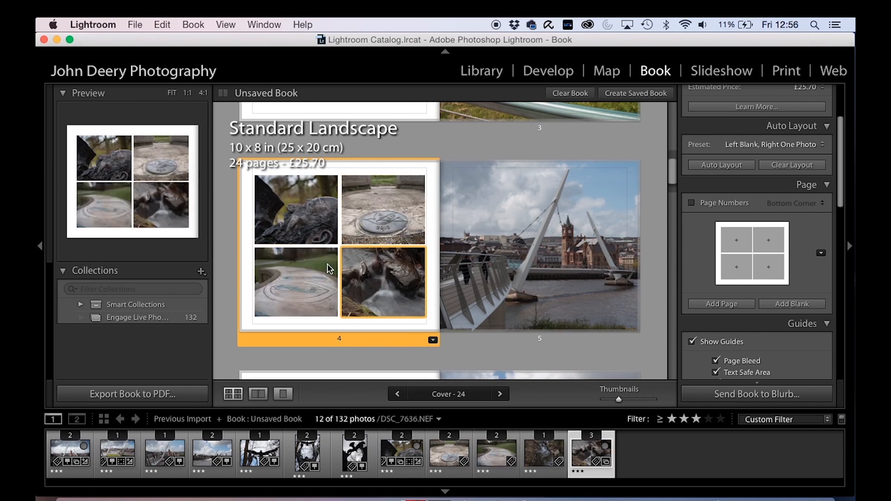
left_click_drag(259, 453, 383, 253)
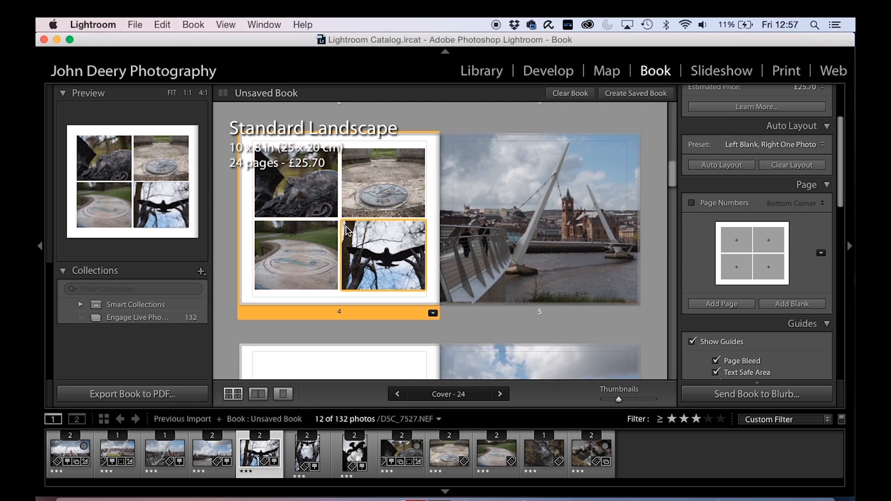
Change page 5 to the 2 Photos layout with two full-bleed cells side by side.
left_click(542, 218)
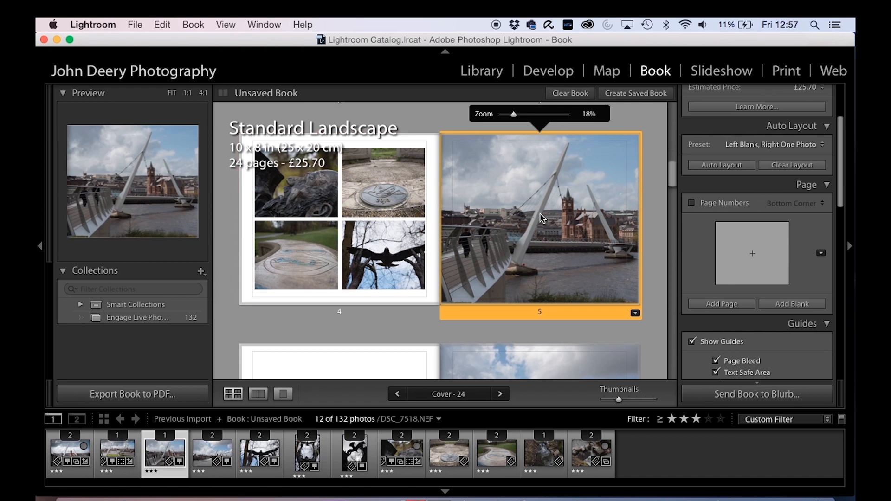
left_click(821, 254)
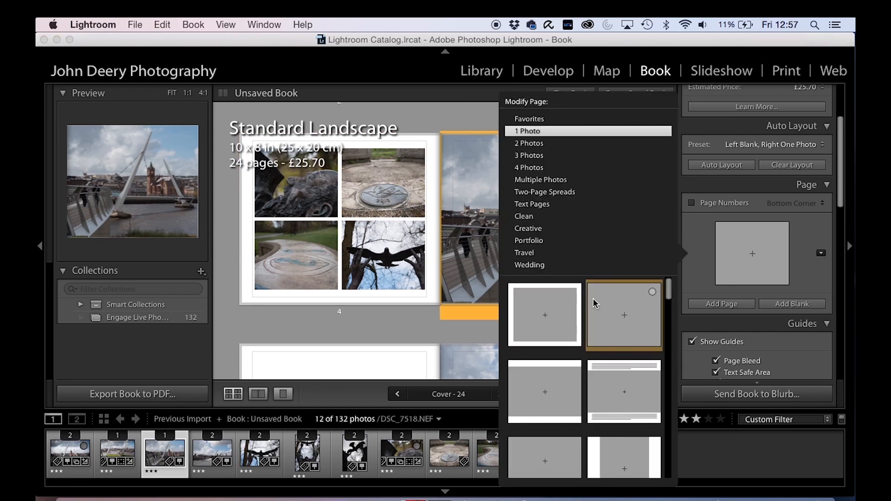
left_click(525, 144)
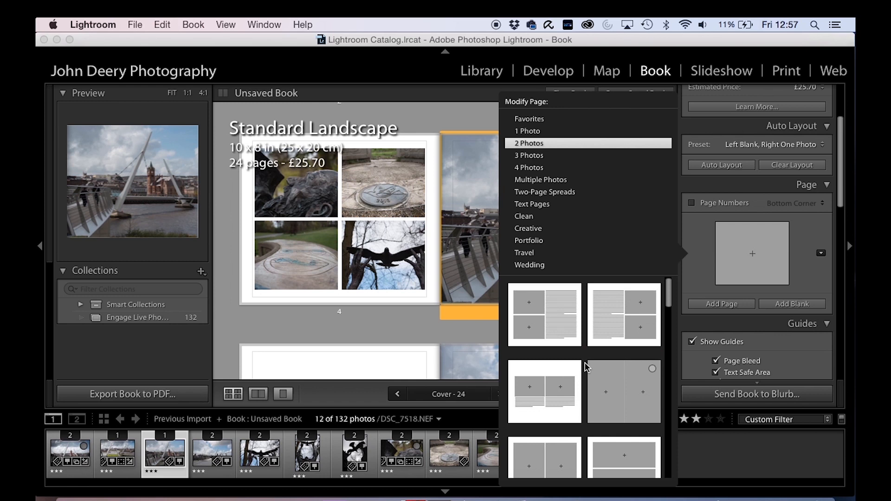
scroll(587, 366, "down", 3)
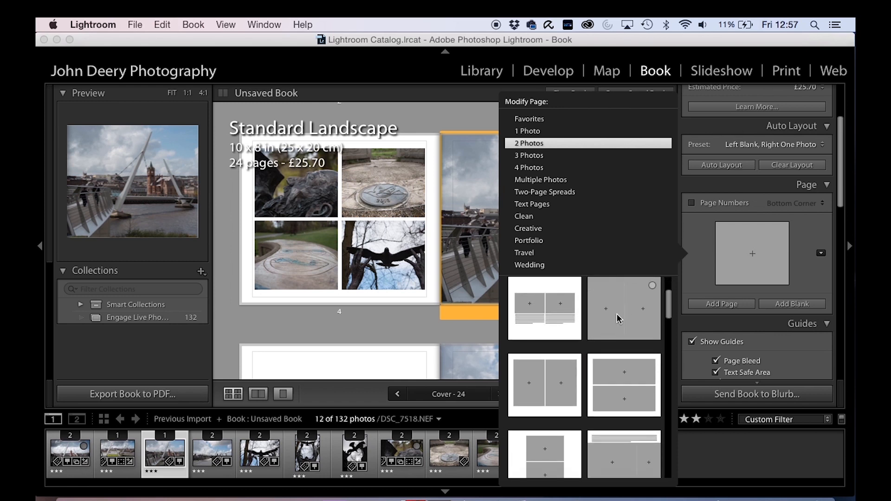
left_click(618, 318)
Shift the bridge photo leftward within page 5's first cell and add statue photo DSC_7534.NEF to the second cell.
left_click(491, 236)
left_click_drag(491, 236, 461, 233)
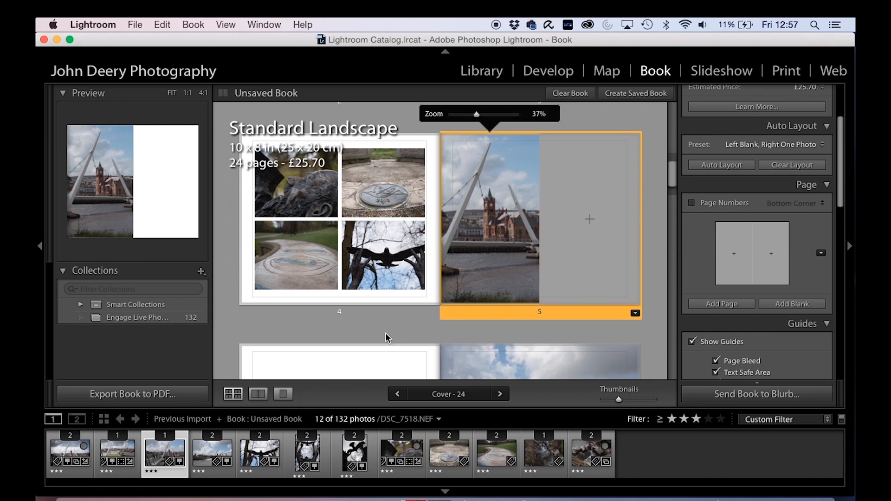
left_click_drag(307, 454, 588, 226)
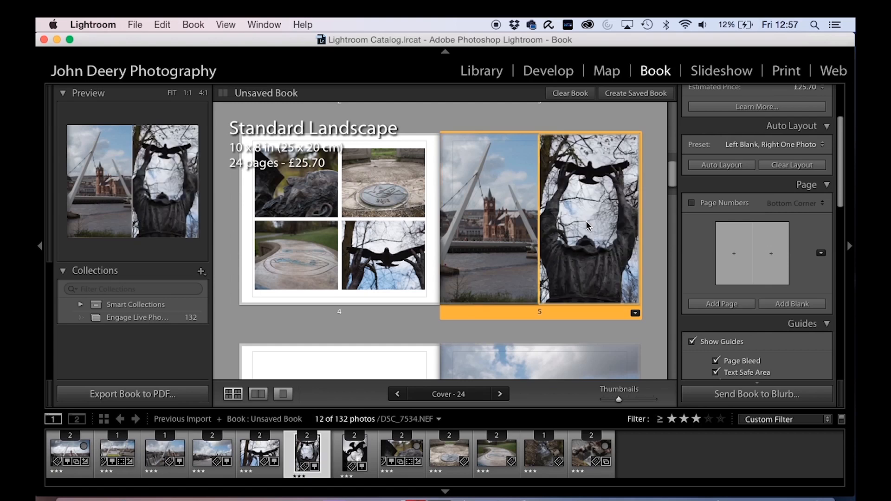
left_click(585, 246)
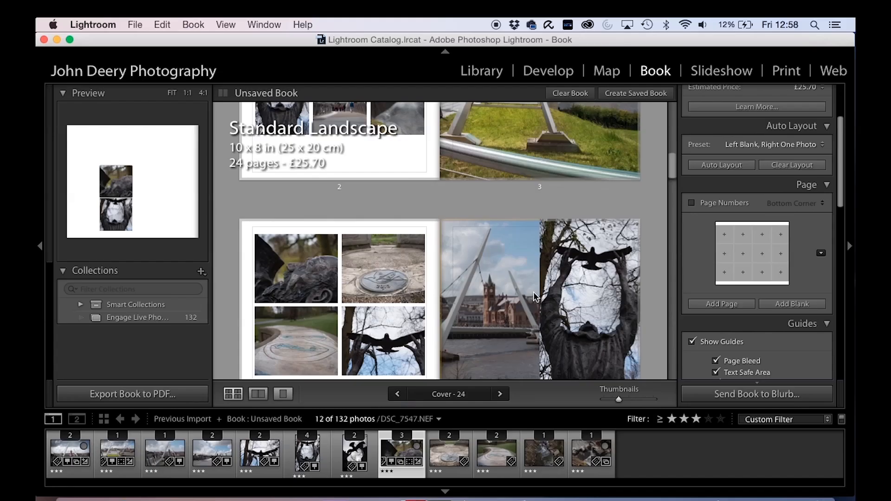
Examine the finished page layouts and the available guide, cell padding, photo text, page text and type settings.
scroll(533, 293, "up", 5)
scroll(534, 293, "down", 5)
scroll(535, 295, "down", 5)
scroll(535, 295, "up", 2)
scroll(534, 293, "down", 2)
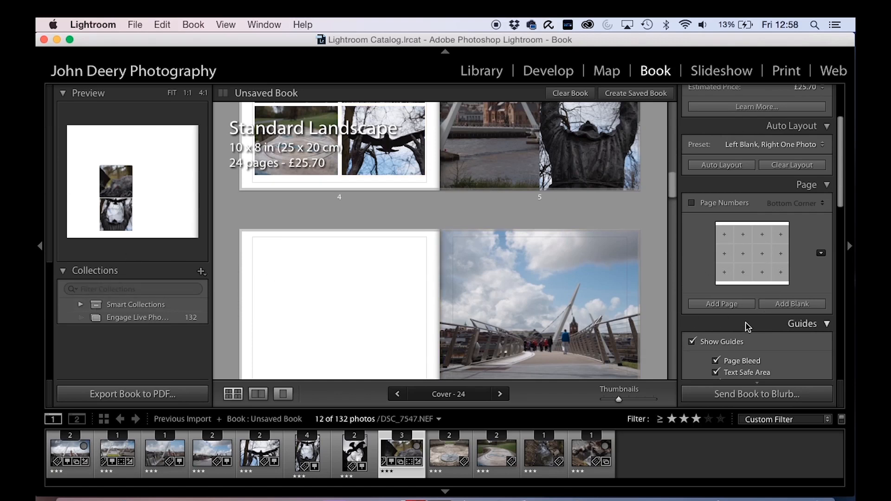
scroll(782, 340, "down", 10)
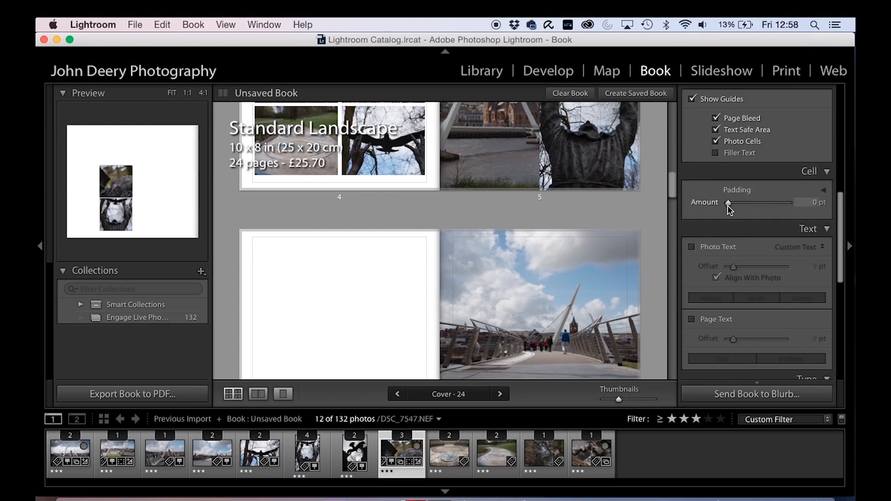
mouse_move(728, 204)
left_mouse_down()
mouse_move(749, 204)
mouse_move(719, 203)
left_mouse_up()
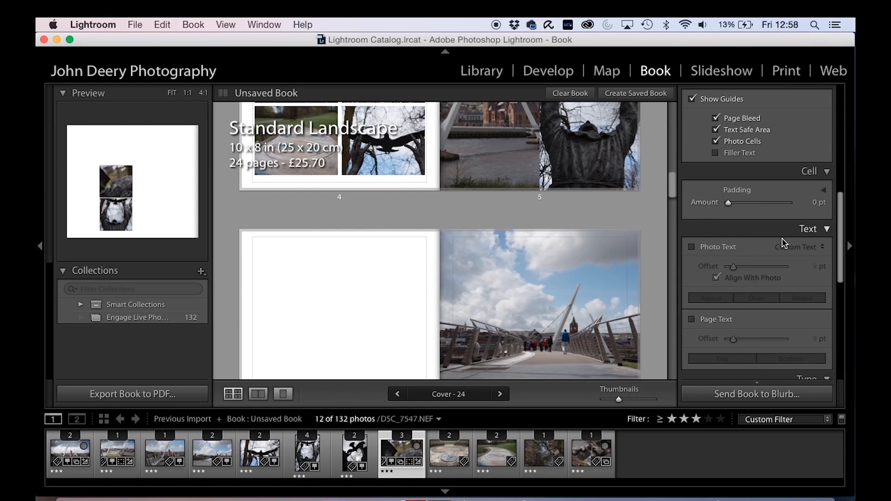
scroll(783, 243, "down", 3)
scroll(783, 243, "down", 1)
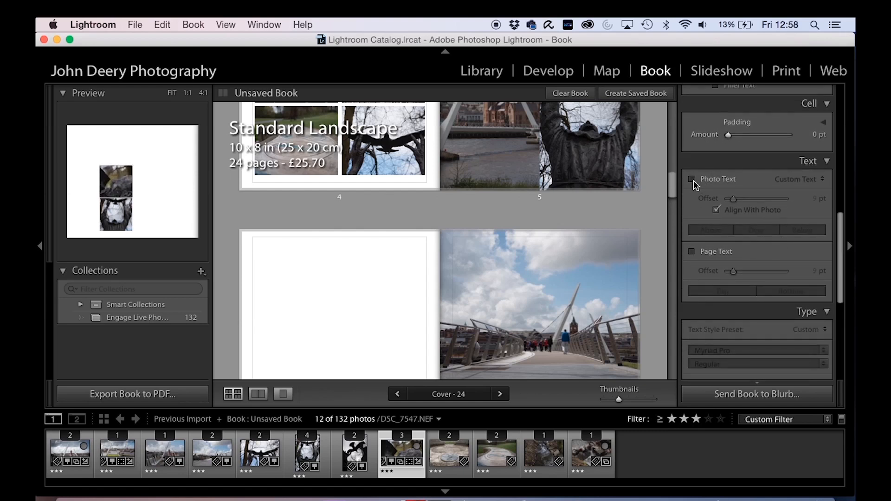
scroll(778, 248, "down", 3)
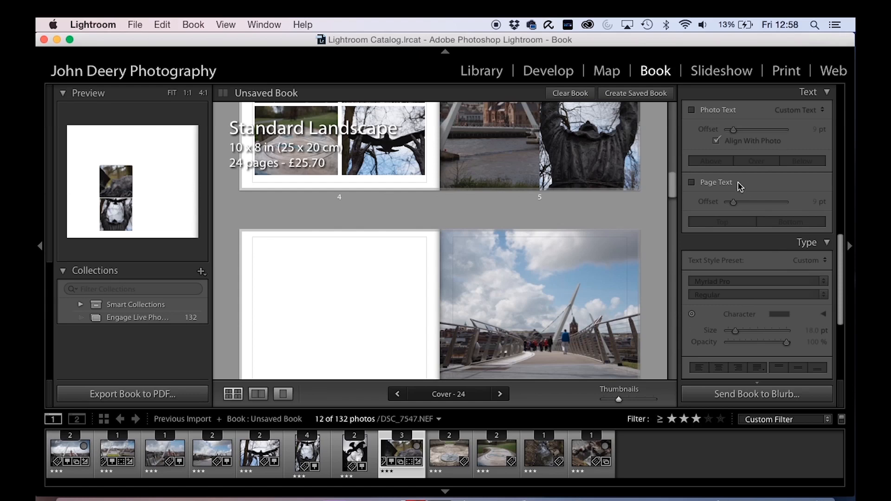
Change page 2 to the 3 Photos layout with one large cell, two smaller stacked cells beside it, and caption text areas.
scroll(777, 267, "down", 7)
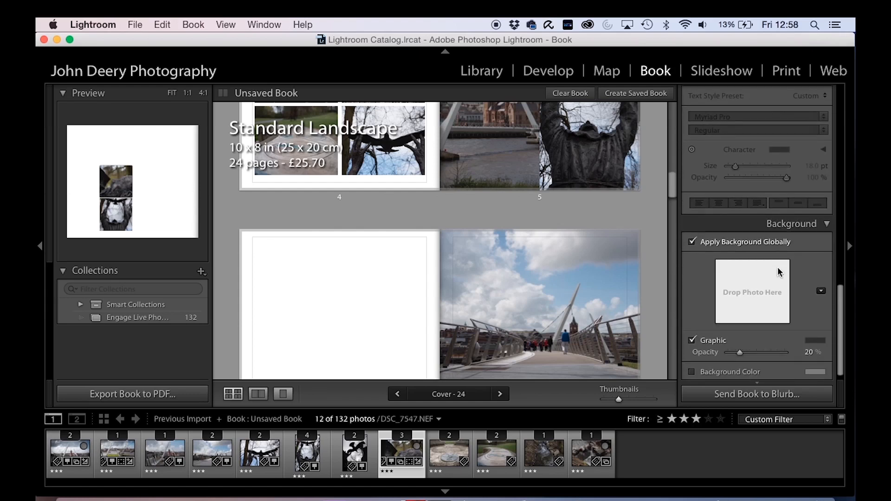
scroll(752, 204, "up", 4)
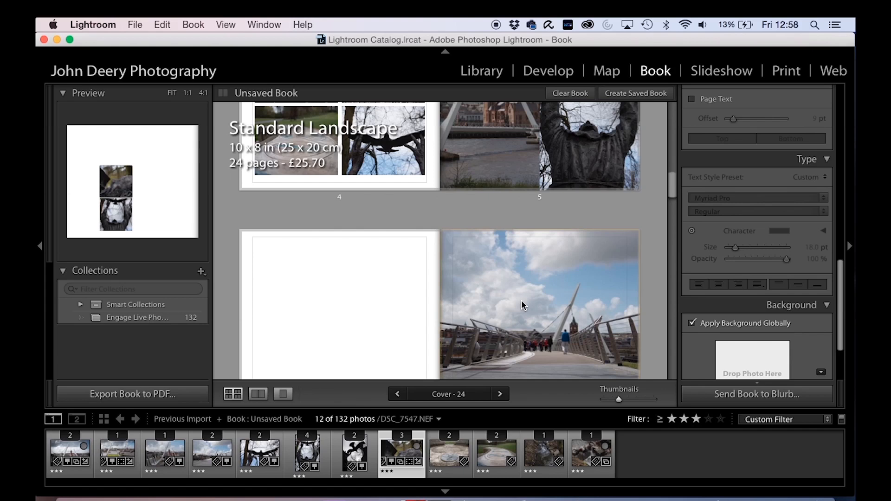
scroll(522, 305, "up", 8)
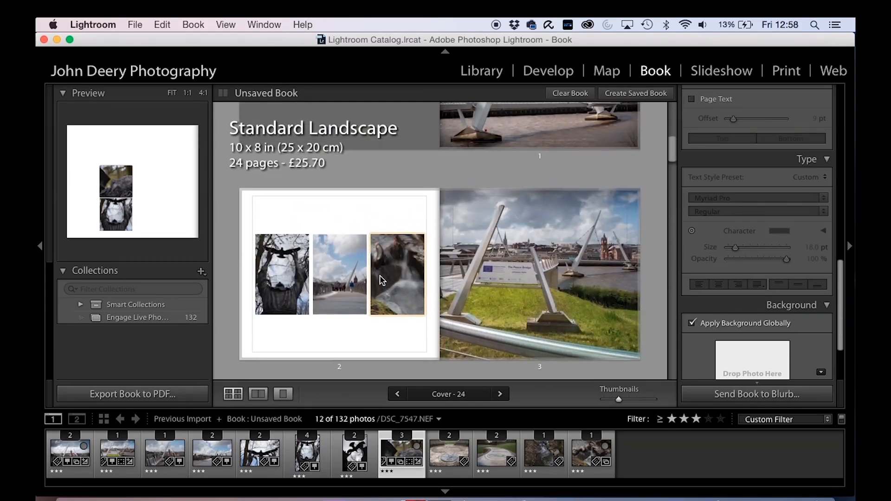
scroll(381, 280, "down", 3)
left_click(324, 218)
left_click(347, 261)
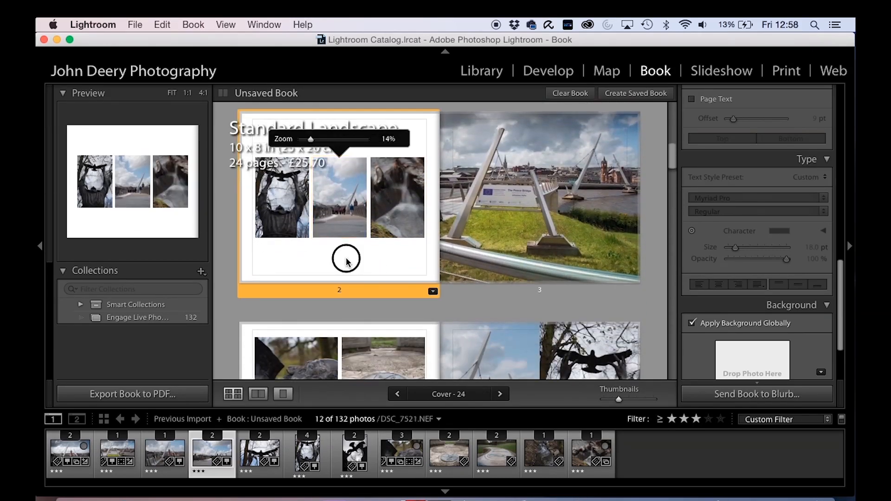
scroll(770, 194, "up", 10)
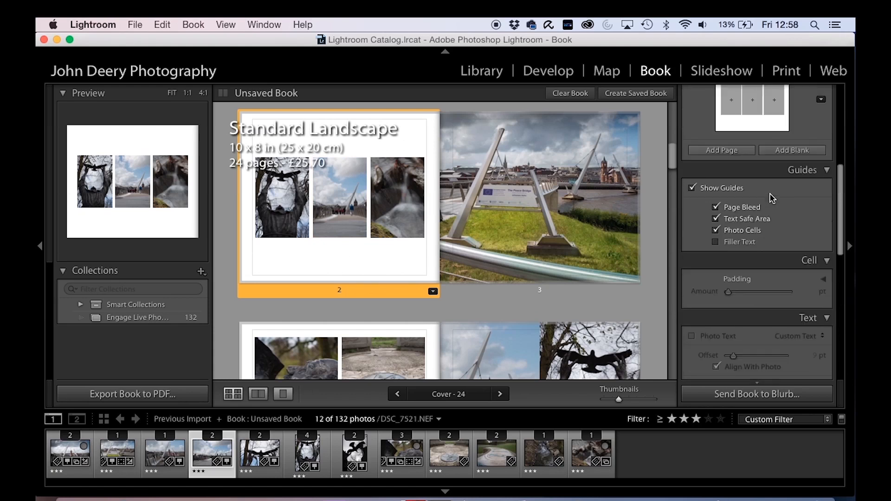
scroll(770, 195, "down", 3)
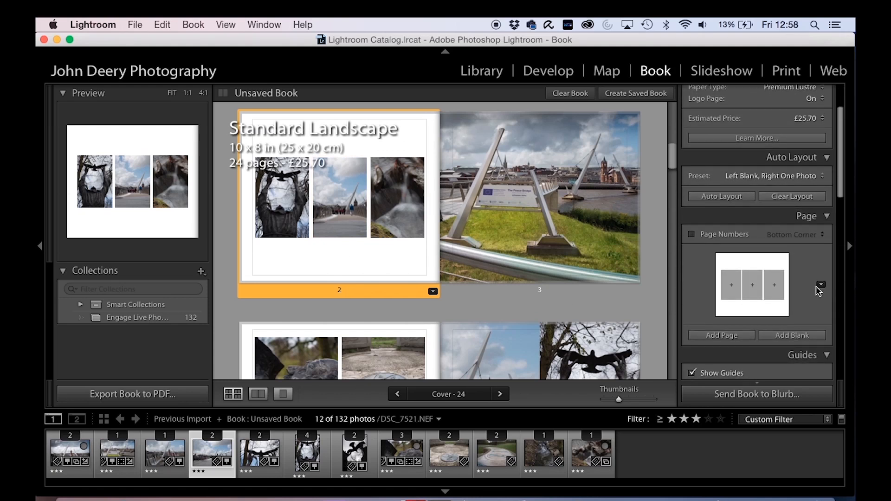
left_click(820, 285)
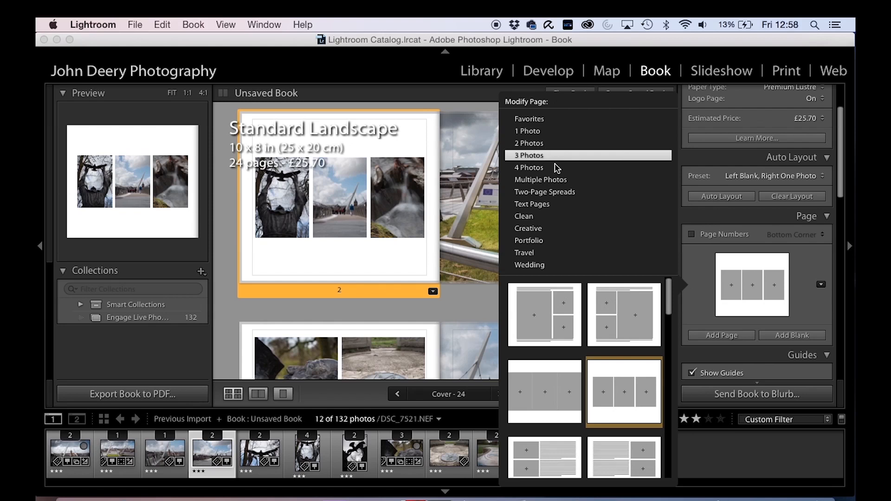
scroll(589, 327, "down", 2)
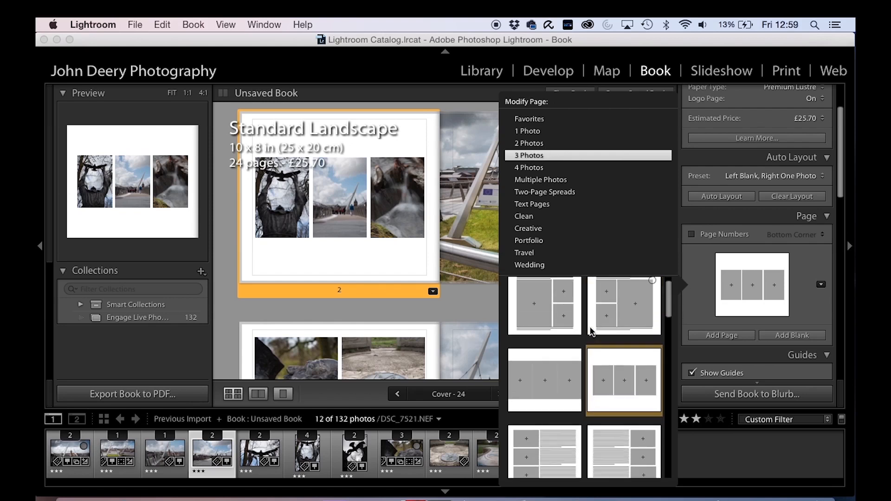
scroll(589, 327, "up", 1)
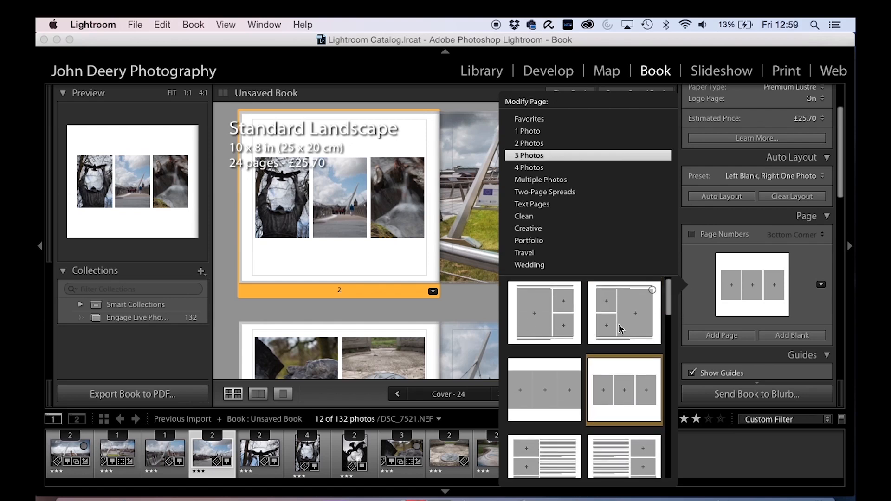
left_click(556, 330)
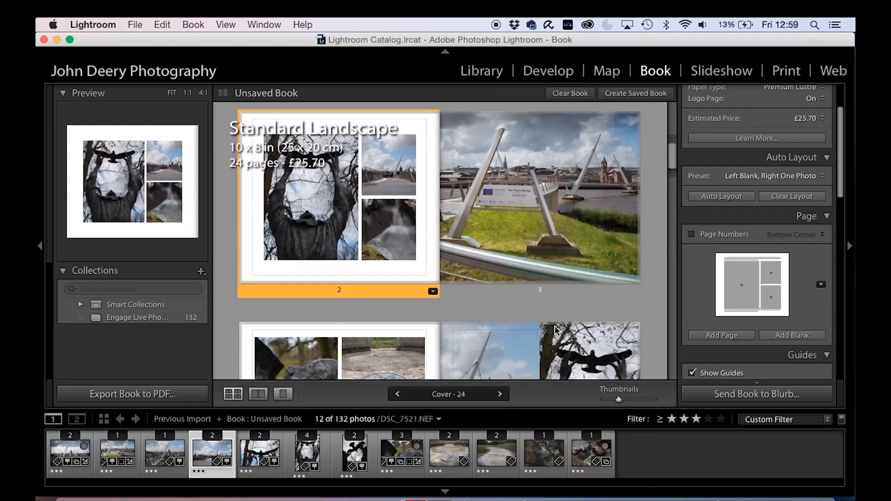
Enter two lines of placeholder text in the caption field beneath page 2's photos and set its character color to light grey.
left_click(302, 268)
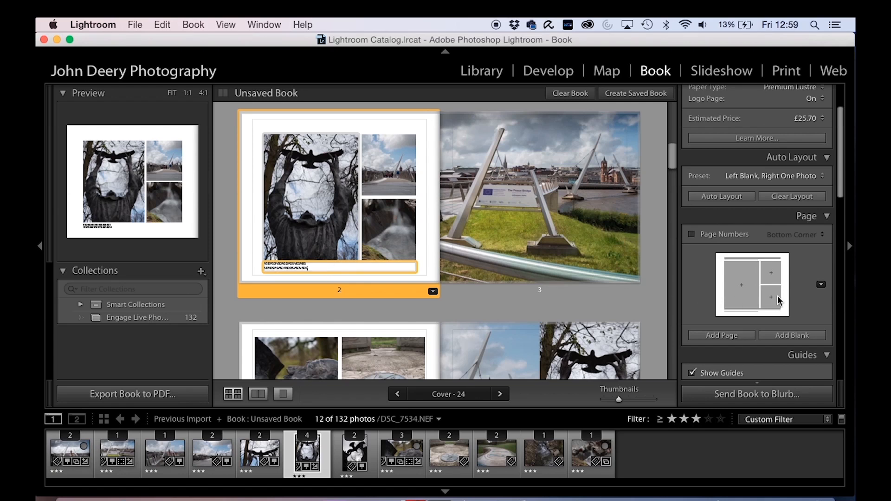
scroll(782, 314, "down", 1)
scroll(783, 314, "down", 5)
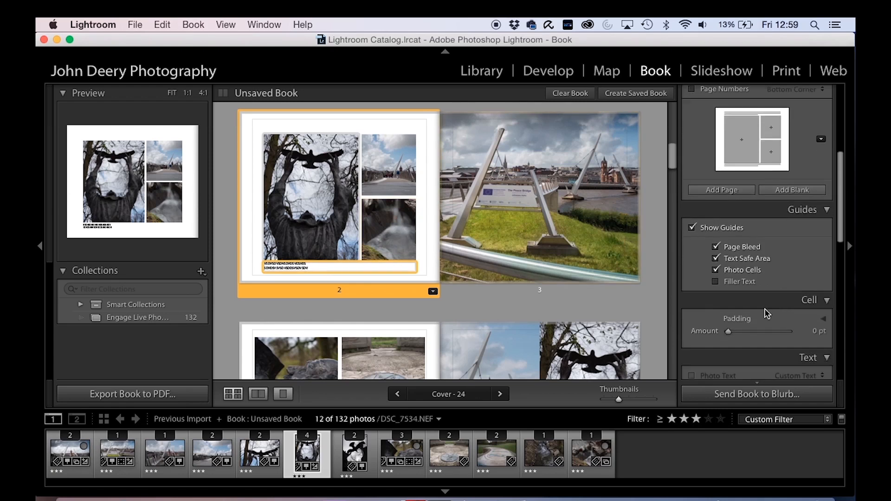
left_click_drag(316, 266, 225, 252)
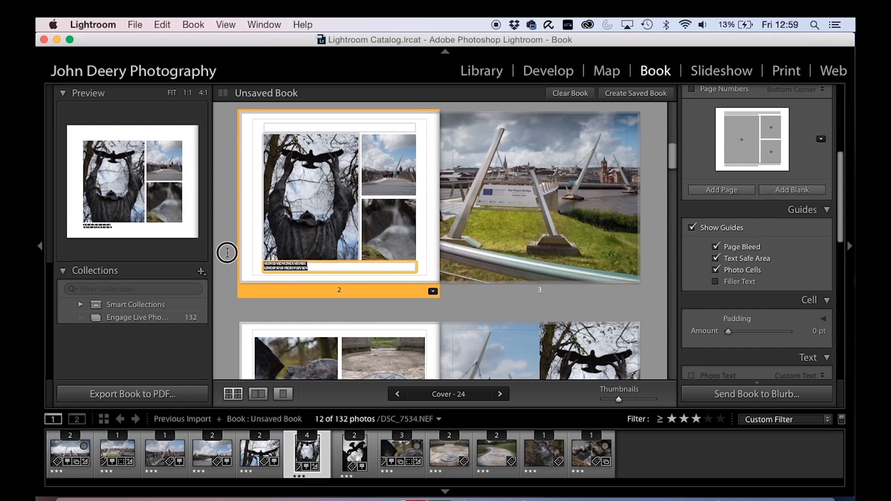
scroll(779, 291, "down", 6)
scroll(779, 291, "down", 2)
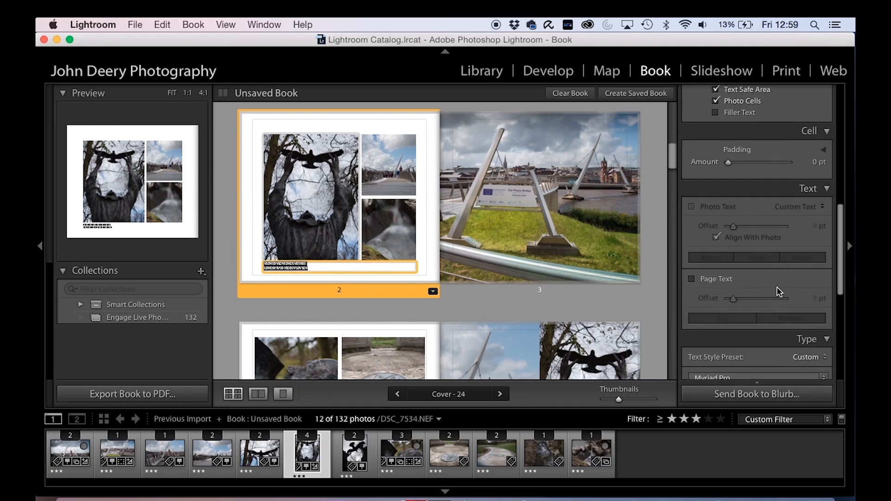
scroll(770, 242, "down", 7)
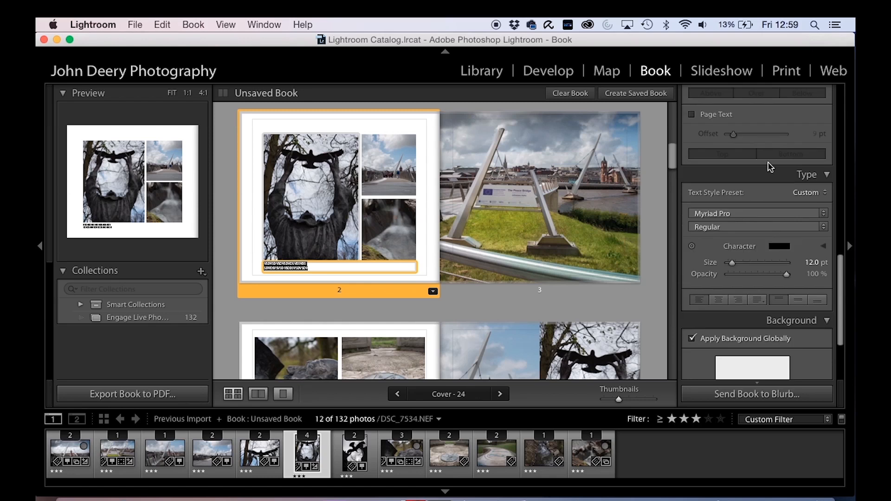
left_click(781, 247)
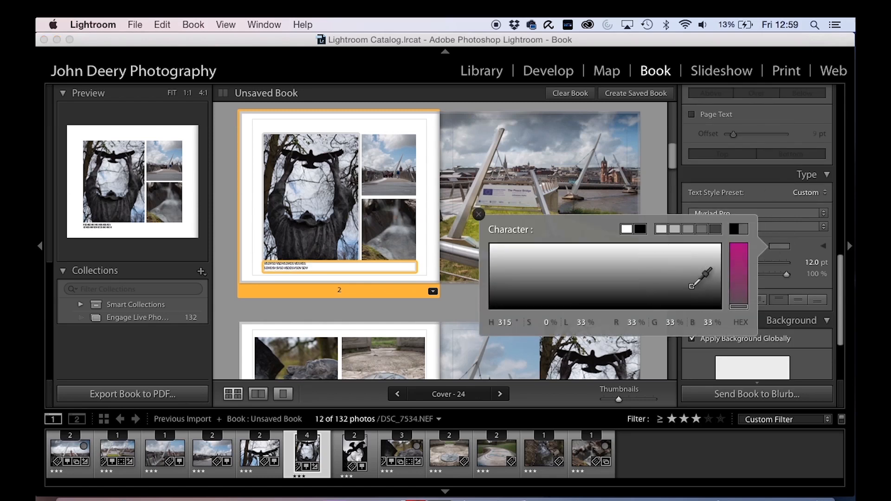
mouse_move(691, 286)
left_mouse_down()
mouse_move(668, 262)
mouse_move(701, 267)
left_mouse_up()
left_click(792, 239)
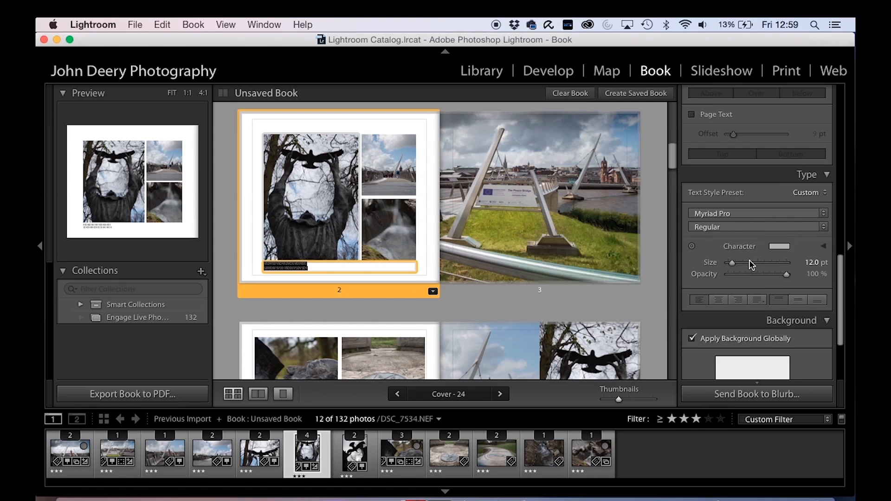
Set the page 2 caption's font to Palatino and its size to 17.1 pt, and deselect the page.
left_click(797, 213)
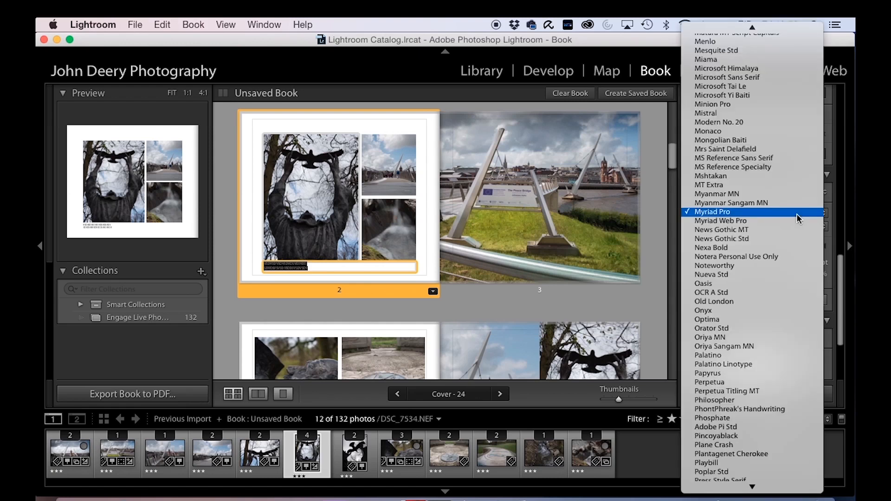
left_click(742, 355)
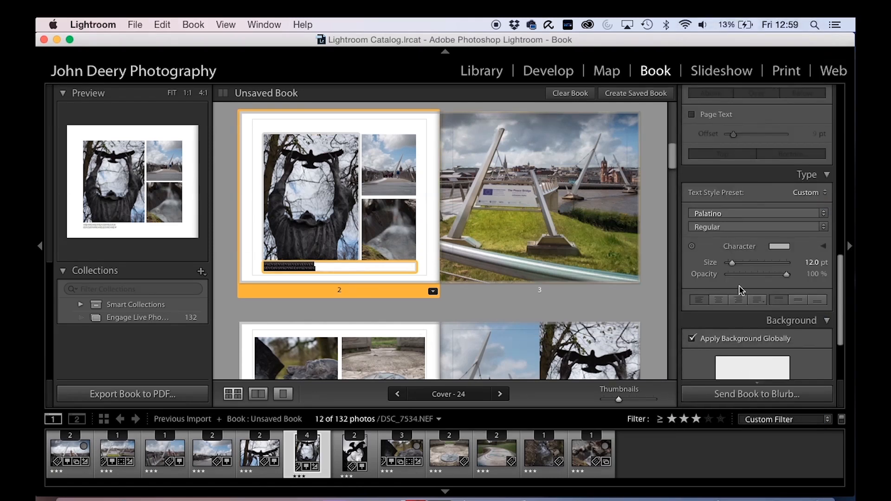
left_click_drag(738, 266, 728, 249)
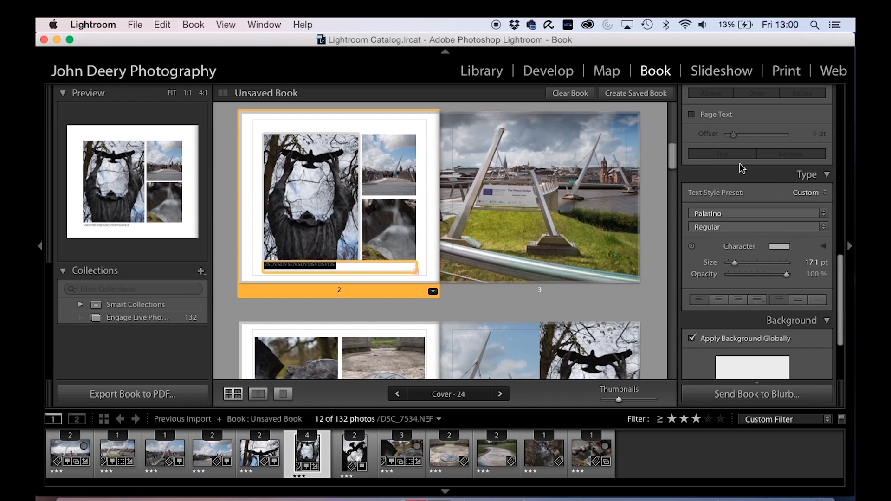
left_click(658, 274)
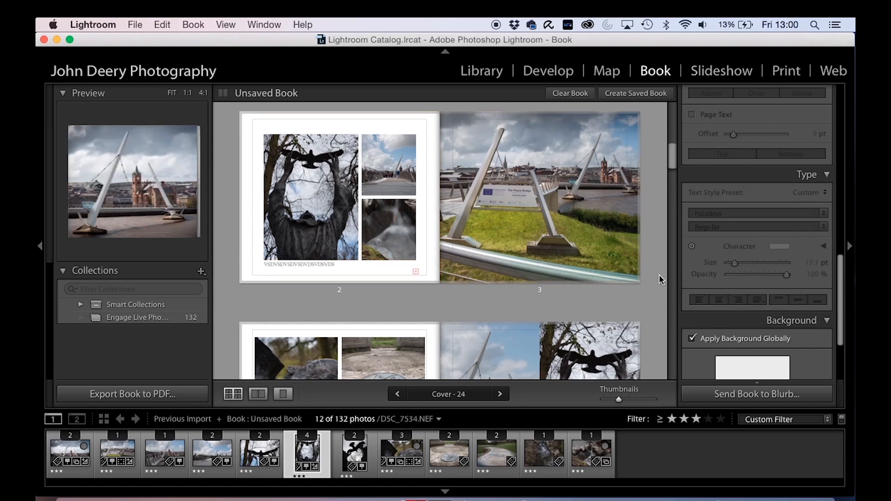